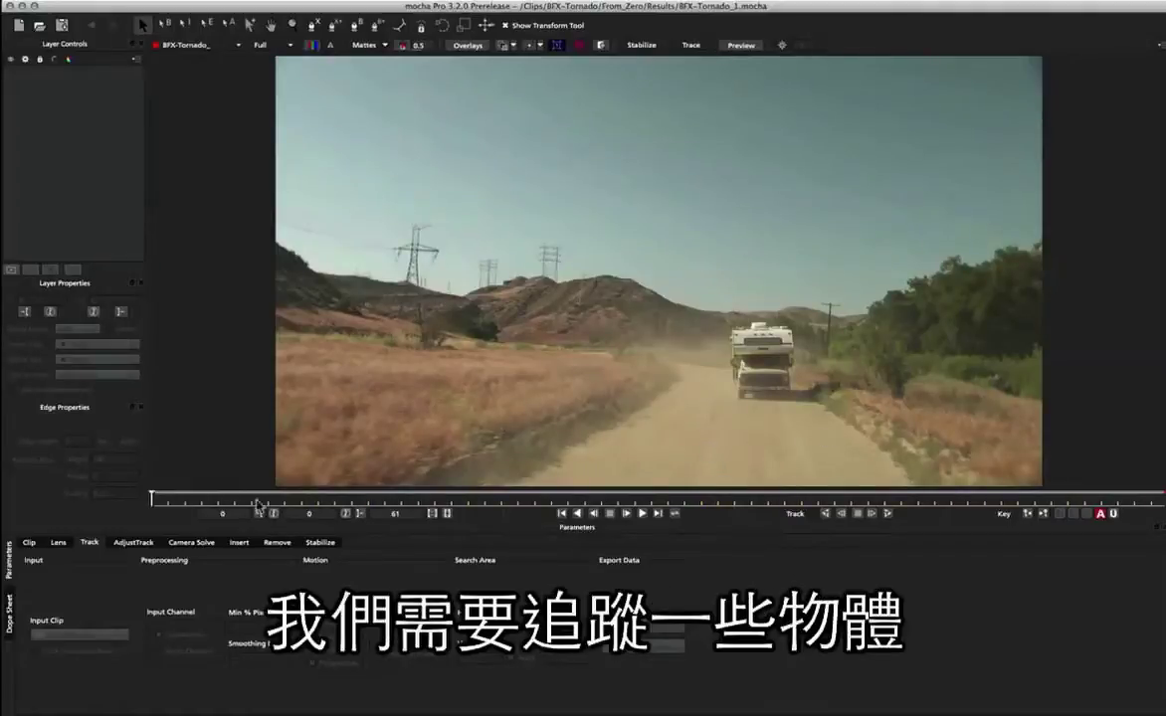
- Scrub through the clip to examine how the road and truck move, and return to the first frame
left_click_drag(232, 506, 734, 505)
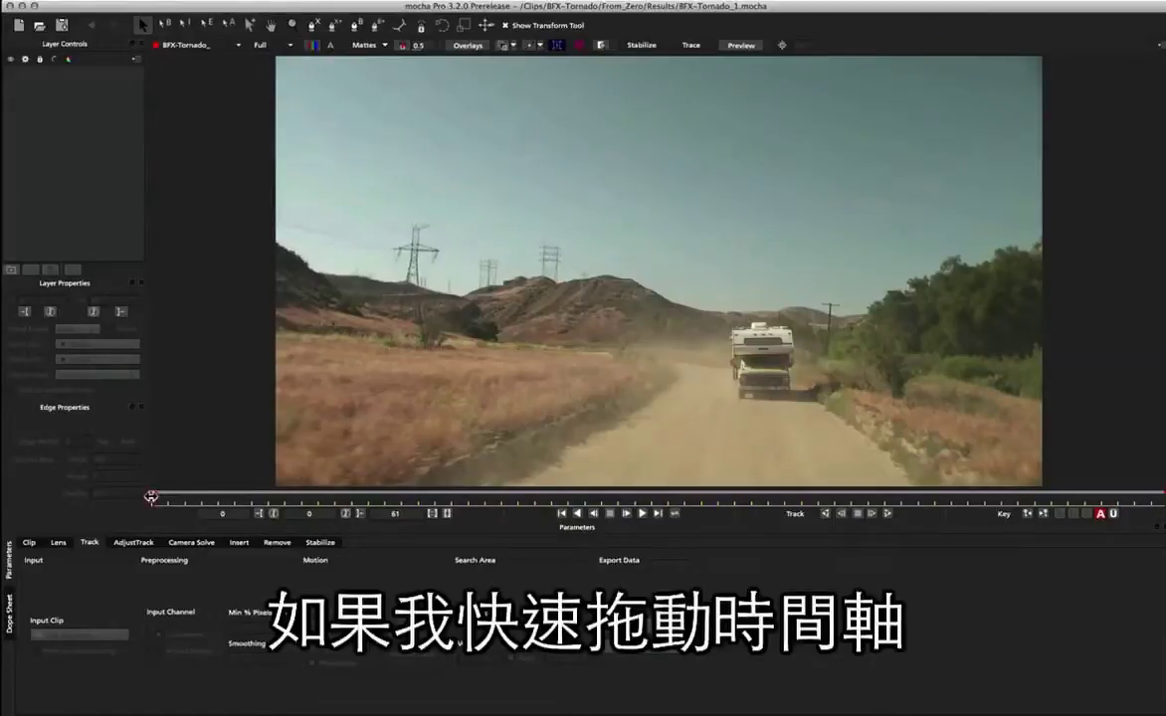
left_click_drag(158, 497, 682, 494)
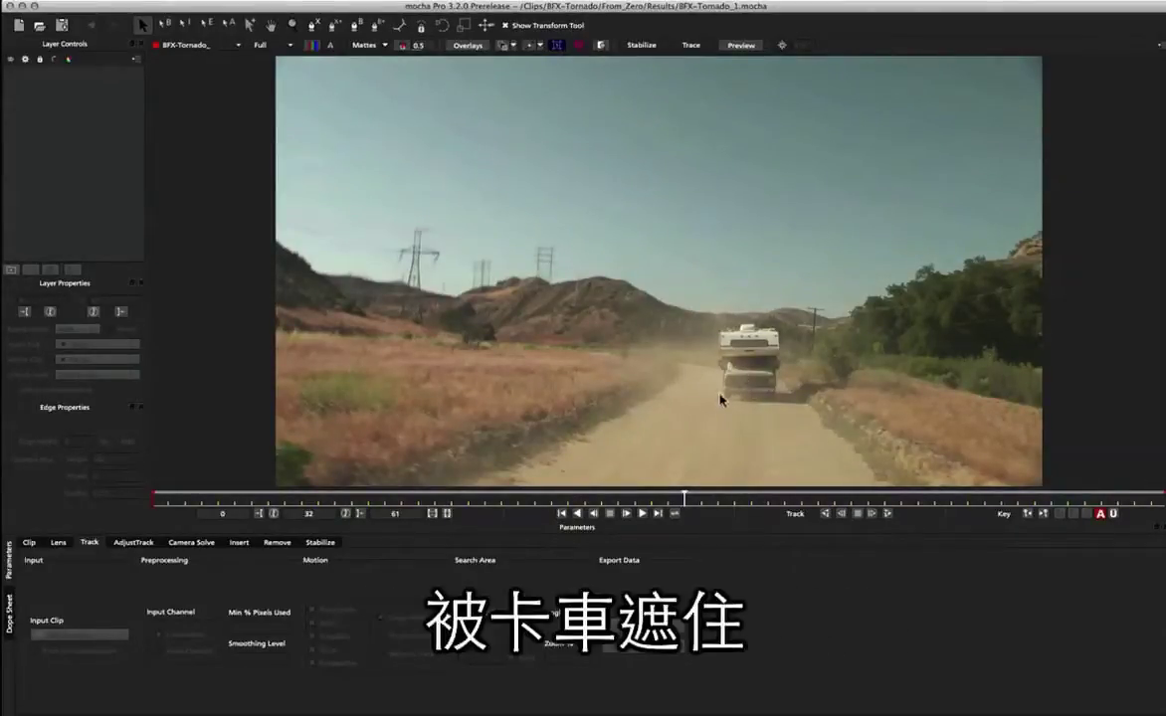
left_click_drag(683, 498, 141, 506)
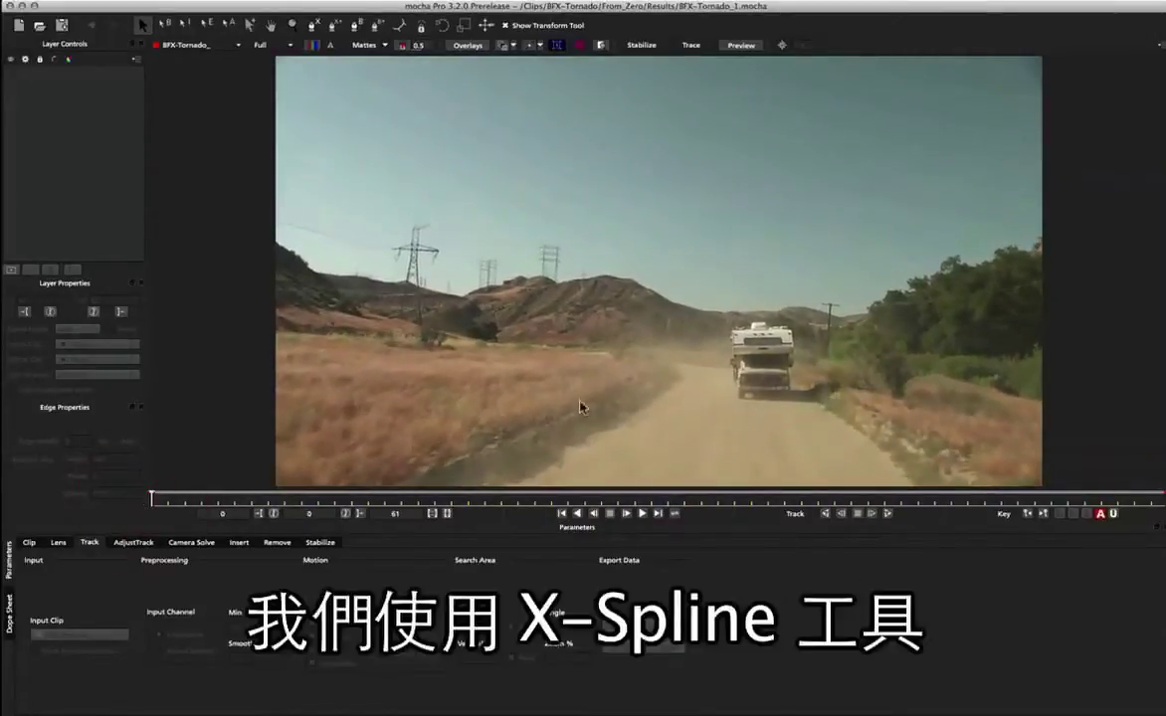
- Draw a closed four-point X-Spline around the dirt road in the foreground, including the road's edges
left_click(314, 30)
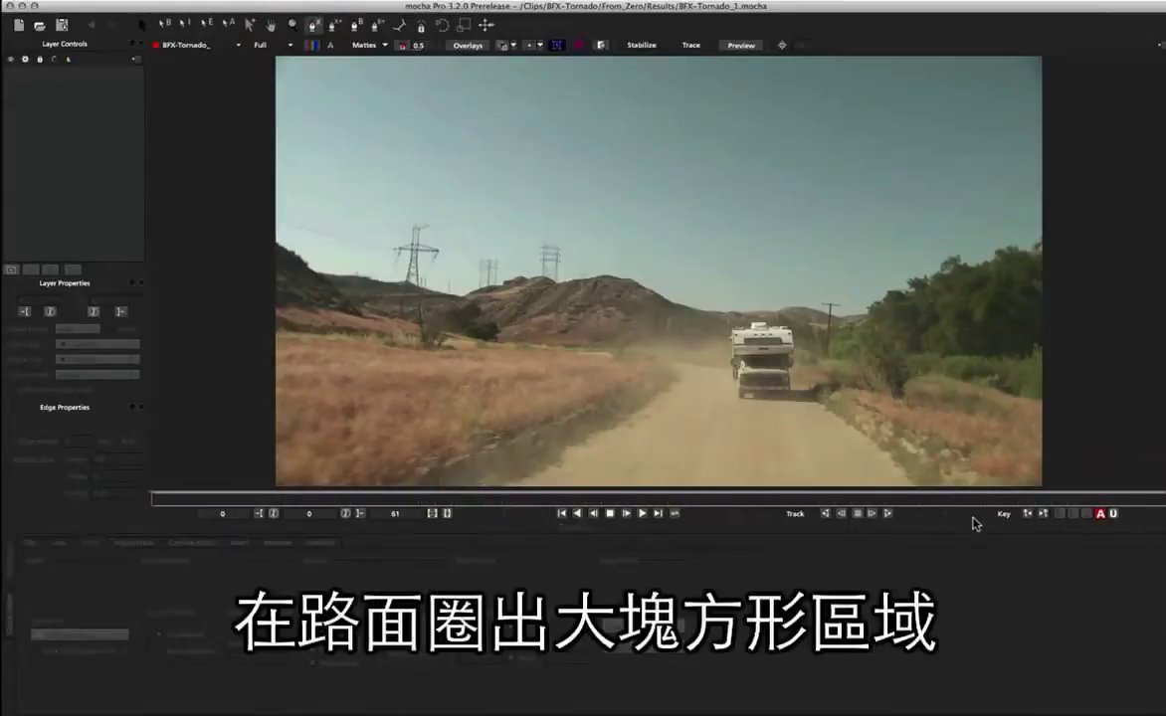
left_click(849, 416)
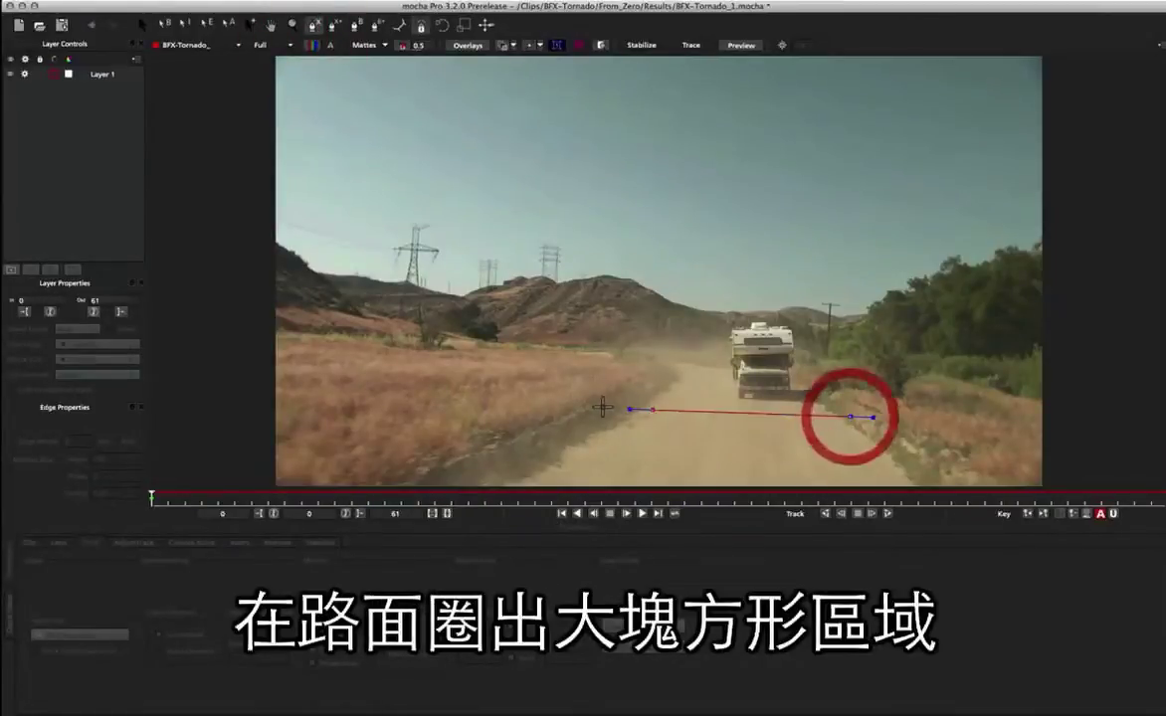
left_click(612, 410)
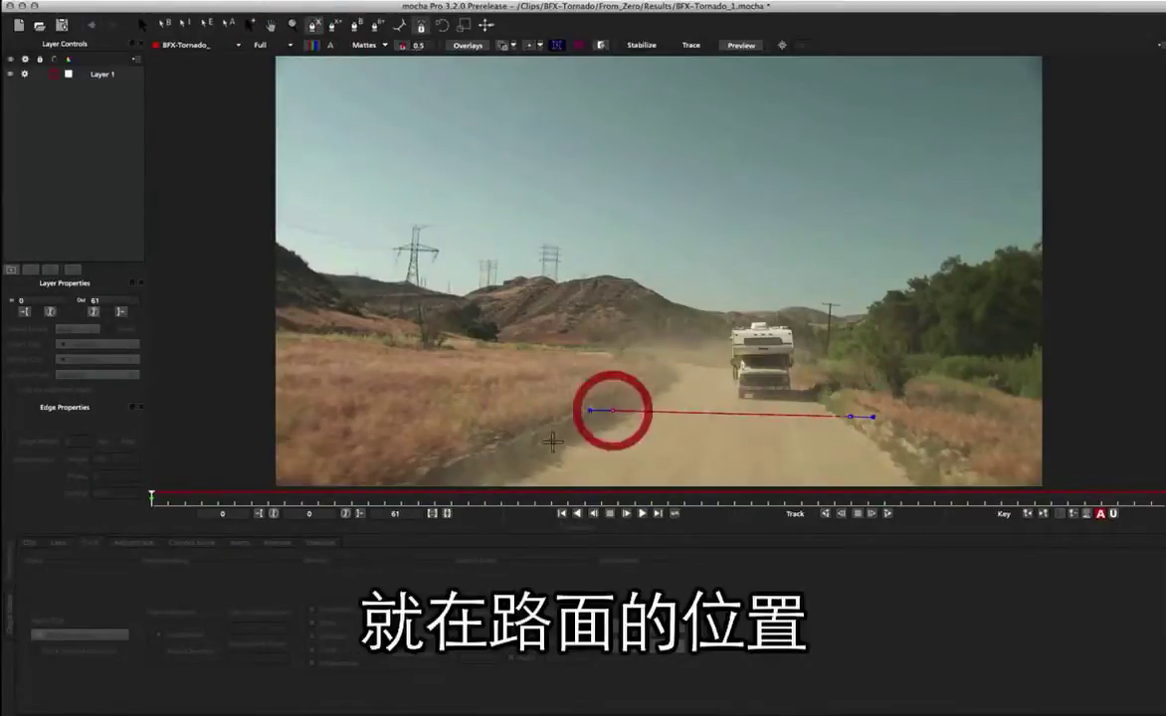
left_click(470, 485)
left_click(731, 490)
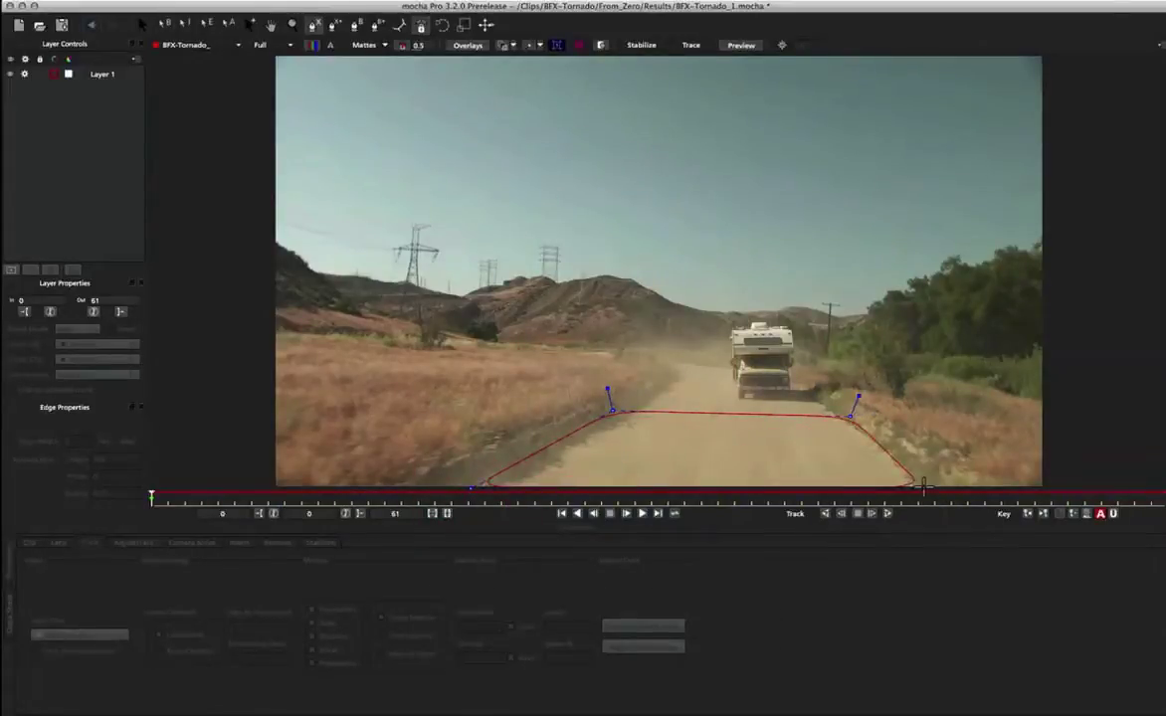
left_click(923, 487)
right_click(923, 487)
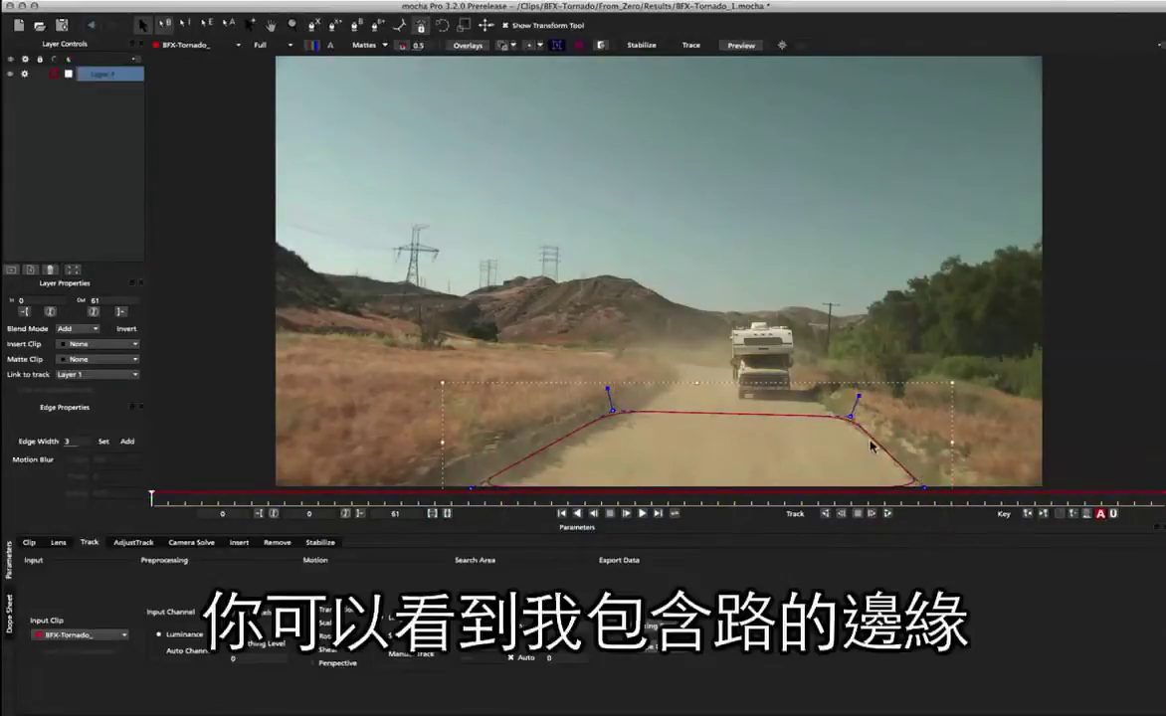
left_click_drag(921, 486, 930, 487)
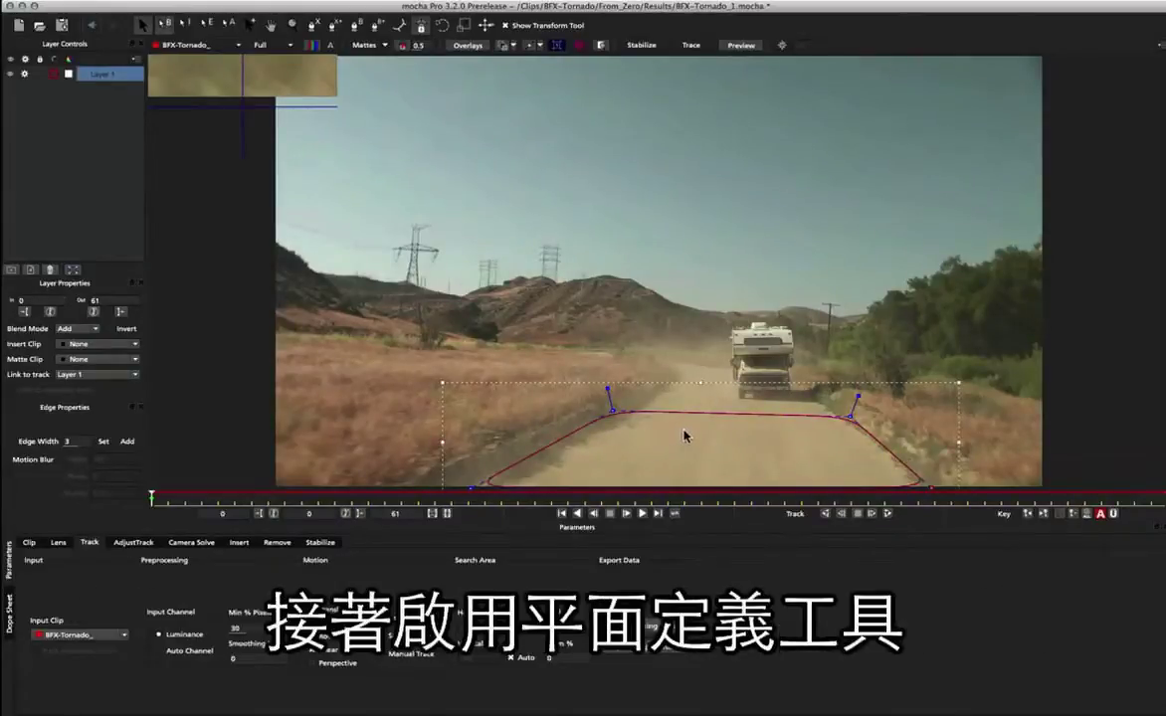
- Show the planar surface and move its two far corners inward to match the road's perspective
left_click(556, 46)
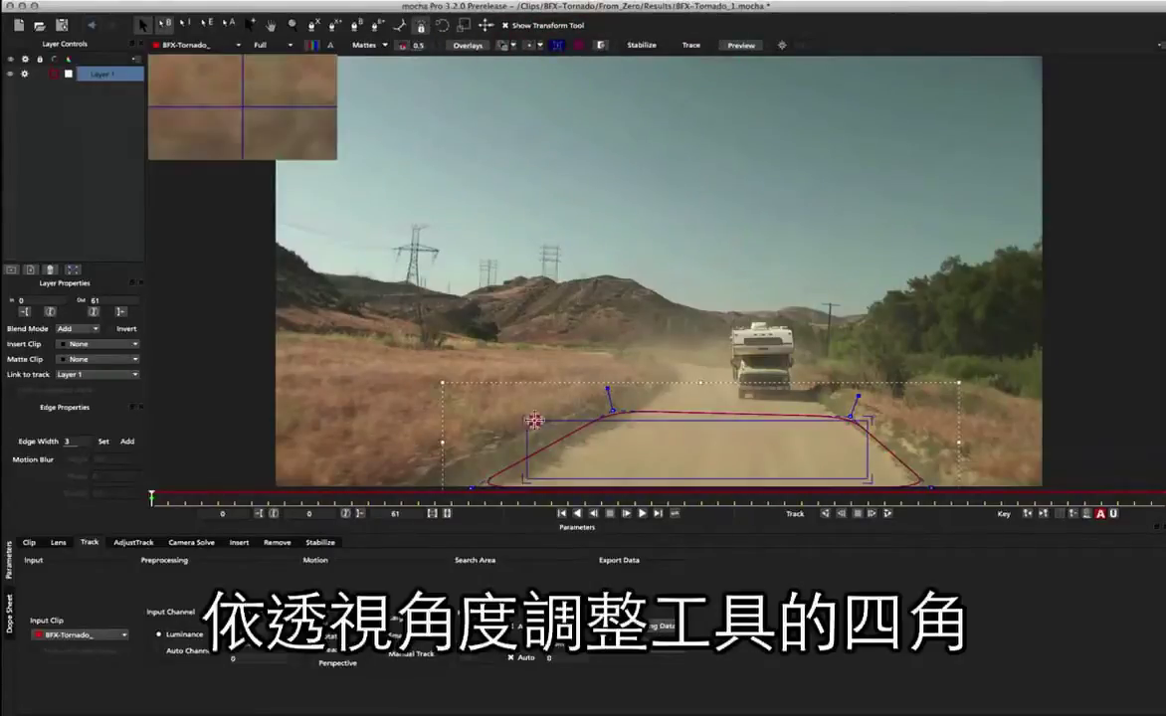
left_click_drag(532, 419, 643, 417)
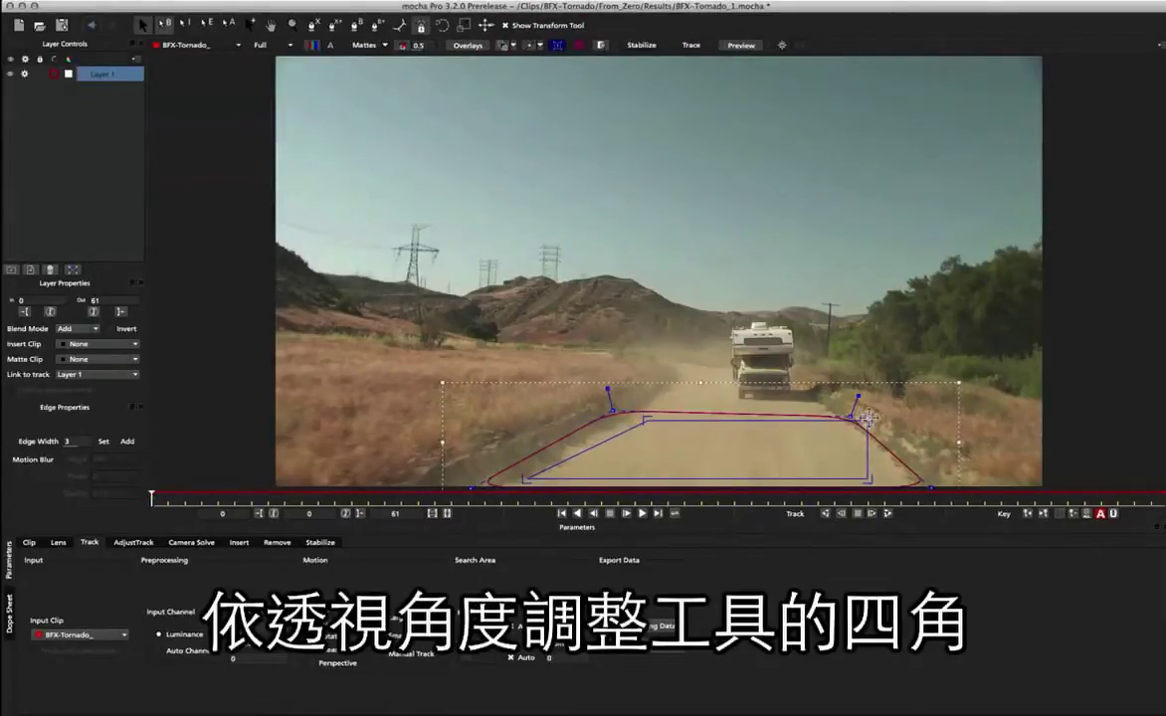
left_click_drag(867, 420, 812, 417)
left_click_drag(646, 420, 638, 417)
left_click_drag(812, 419, 816, 418)
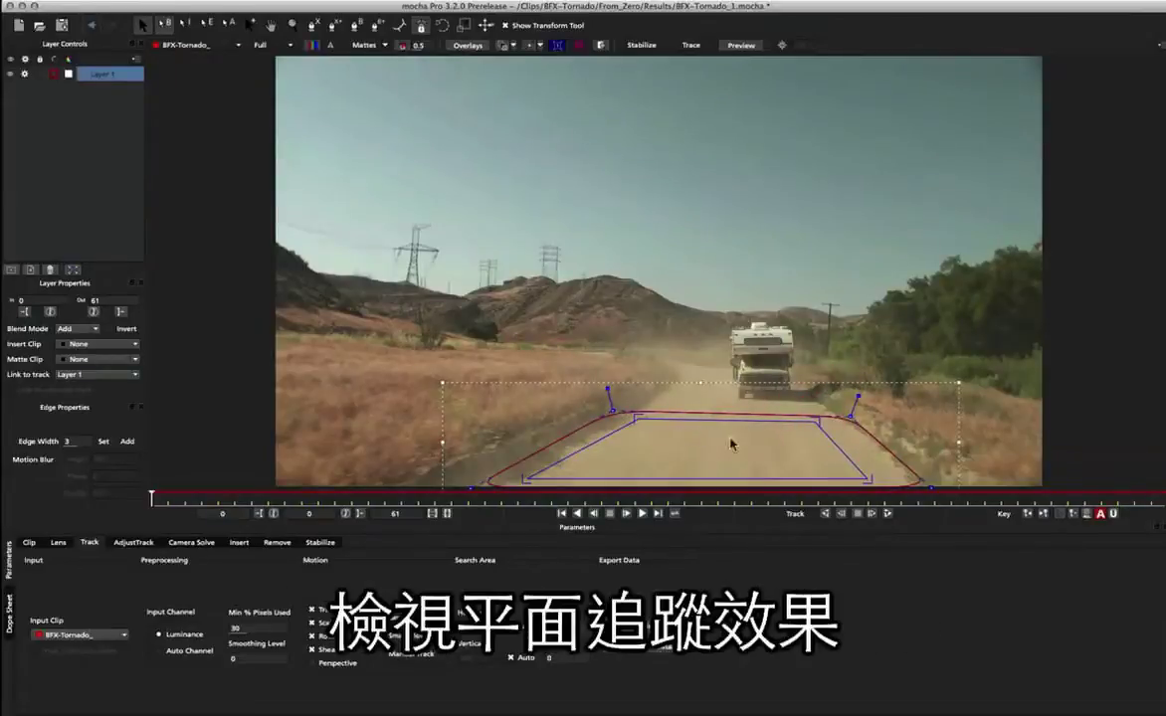
- Narrow the planar surface from both sides and fine-tune its near edge and far corners to lie flat on the road
left_click_drag(562, 463, 606, 461)
left_click_drag(839, 441, 810, 420)
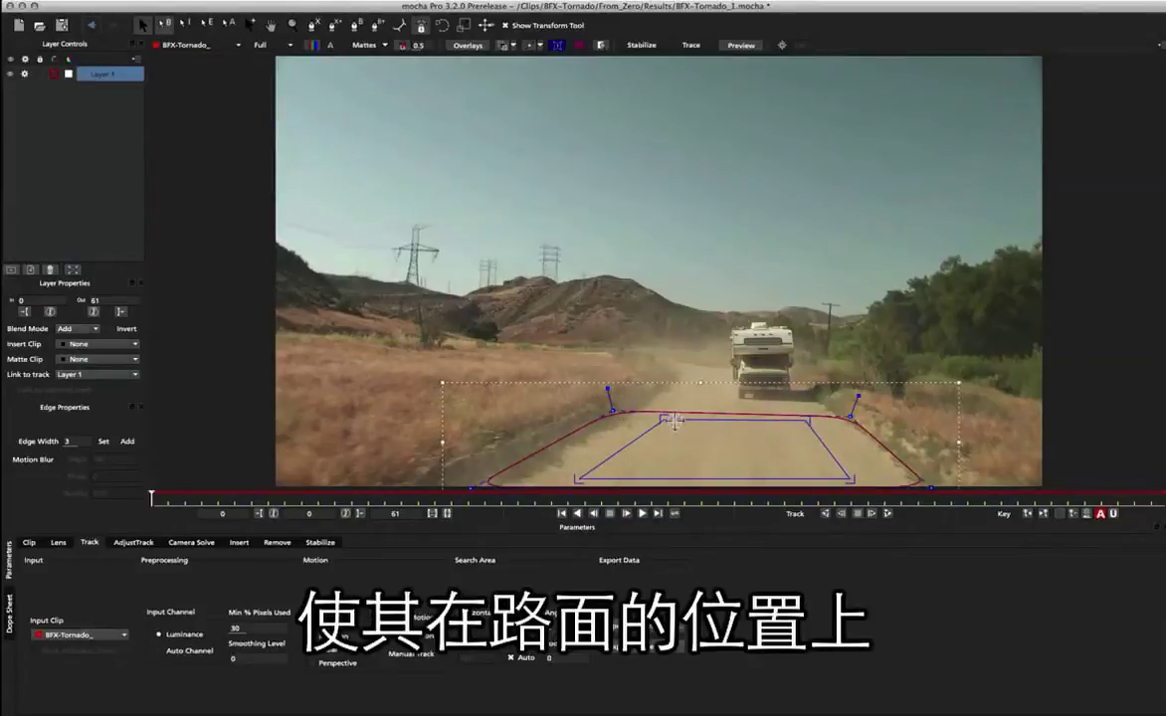
left_click_drag(663, 418, 664, 418)
left_click_drag(700, 481, 699, 472)
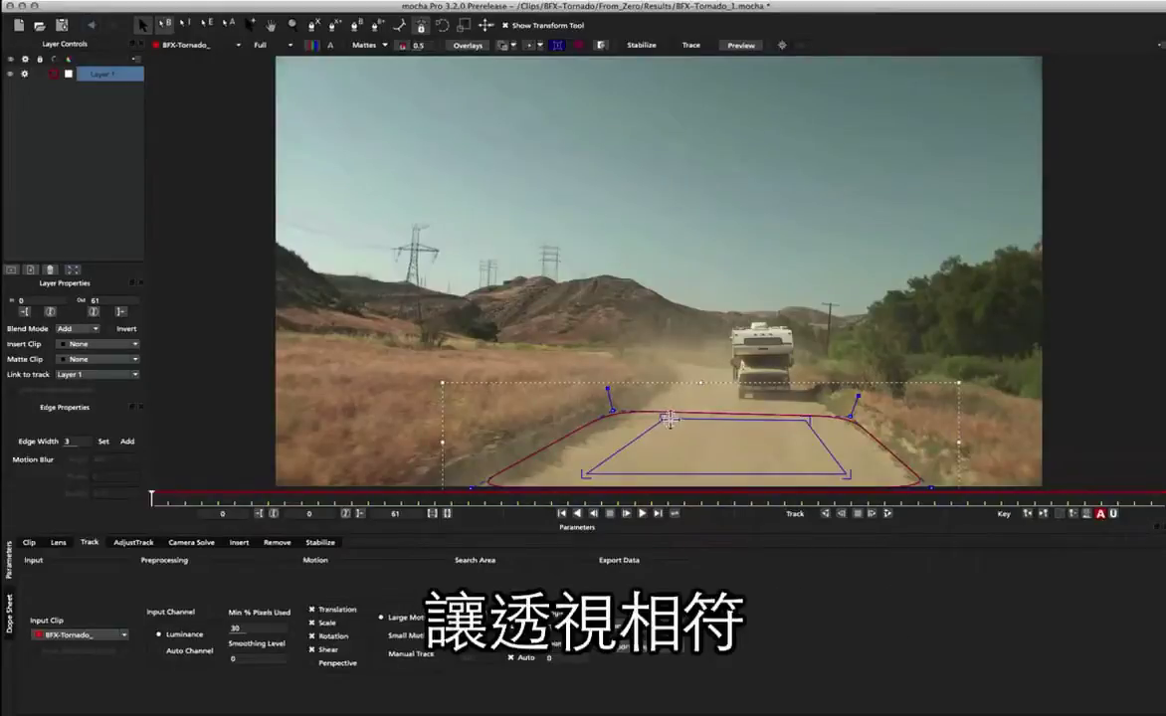
left_click_drag(660, 417, 661, 417)
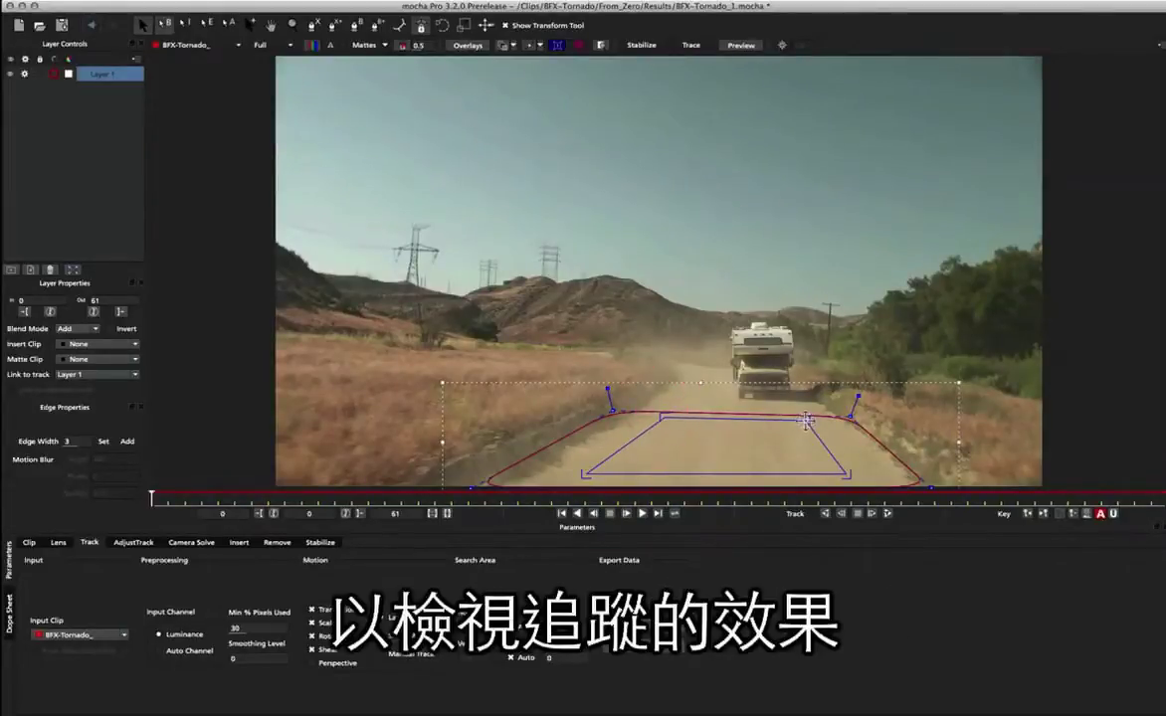
left_click_drag(806, 418, 805, 419)
- At the first frame, show the planar grid and readjust the surface's far corners until the grid matches the ground plane
key("space")
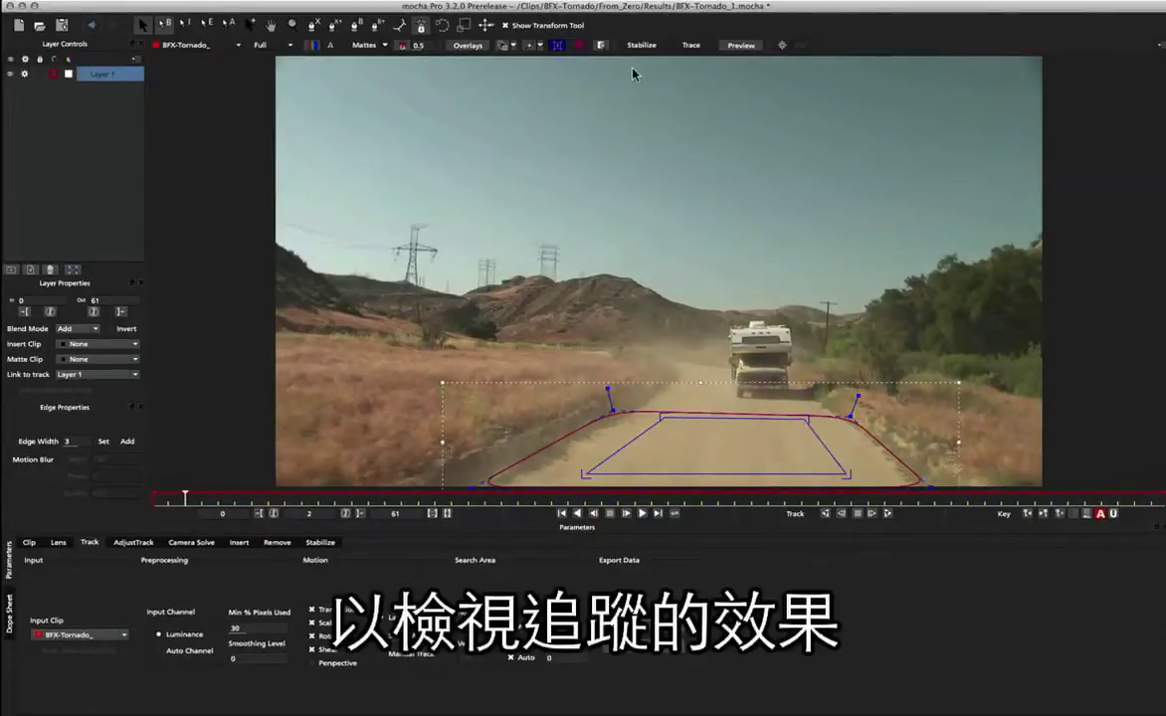
left_click(560, 513)
left_click(578, 45)
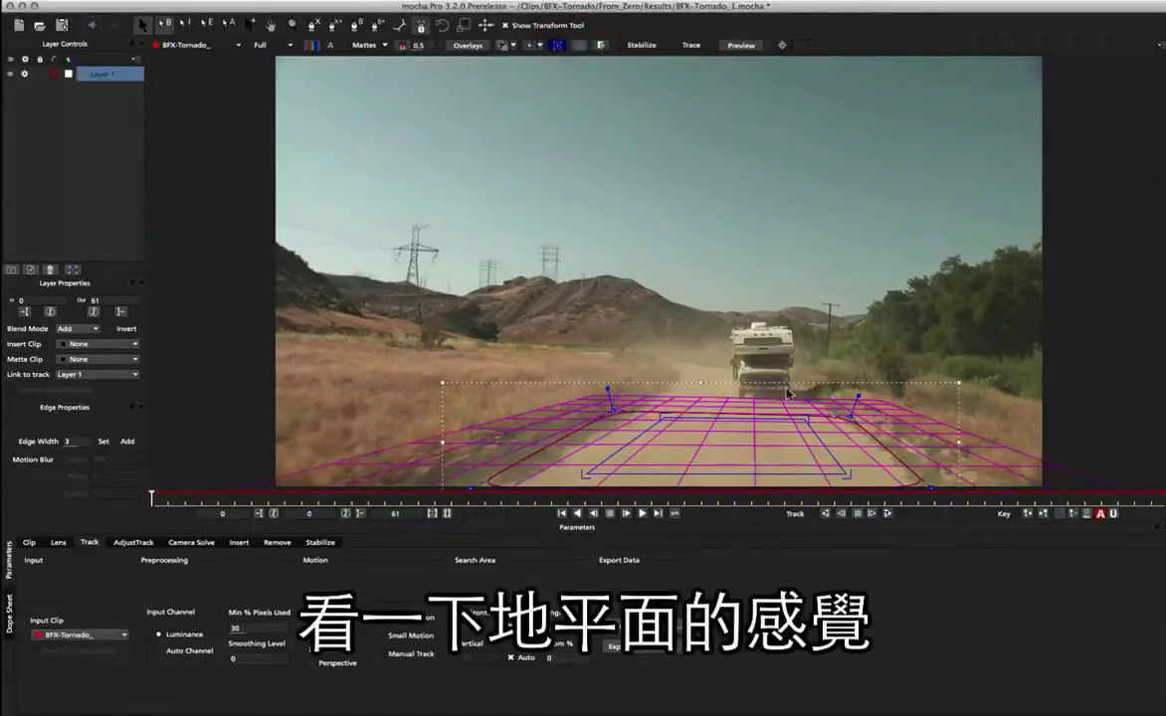
left_click_drag(802, 418, 803, 417)
left_click(659, 418)
left_click_drag(702, 418, 651, 421)
left_click_drag(814, 426, 812, 422)
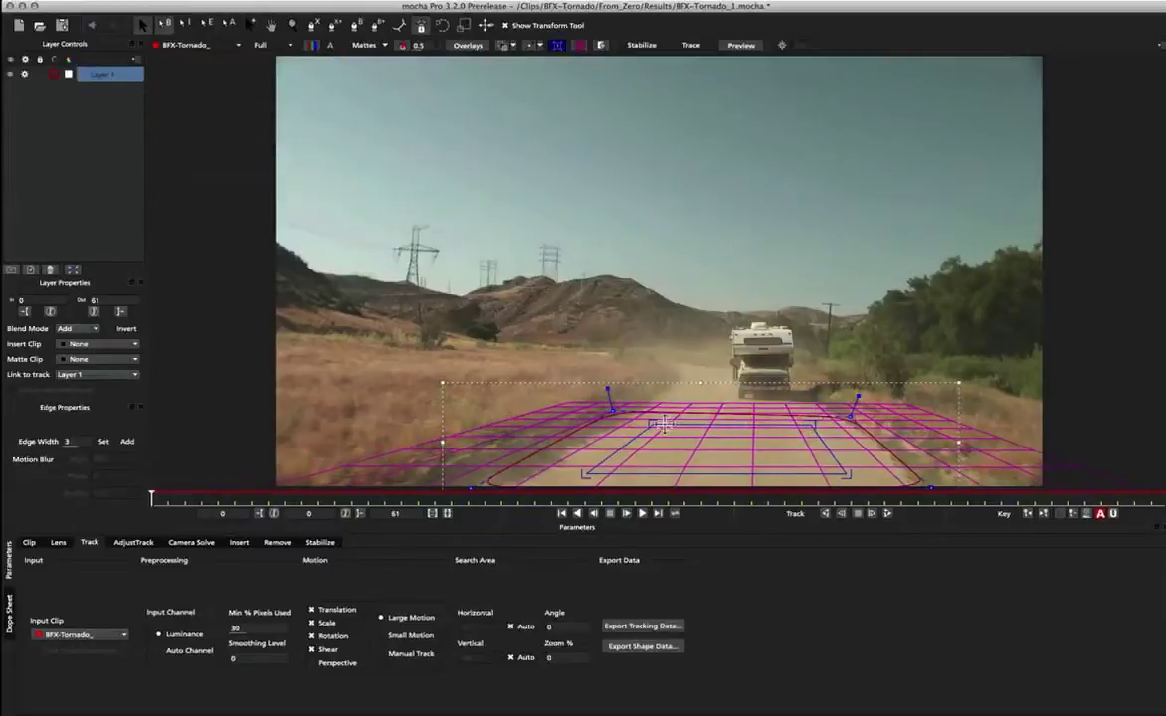
left_click_drag(654, 425, 655, 421)
left_click_drag(812, 425, 808, 420)
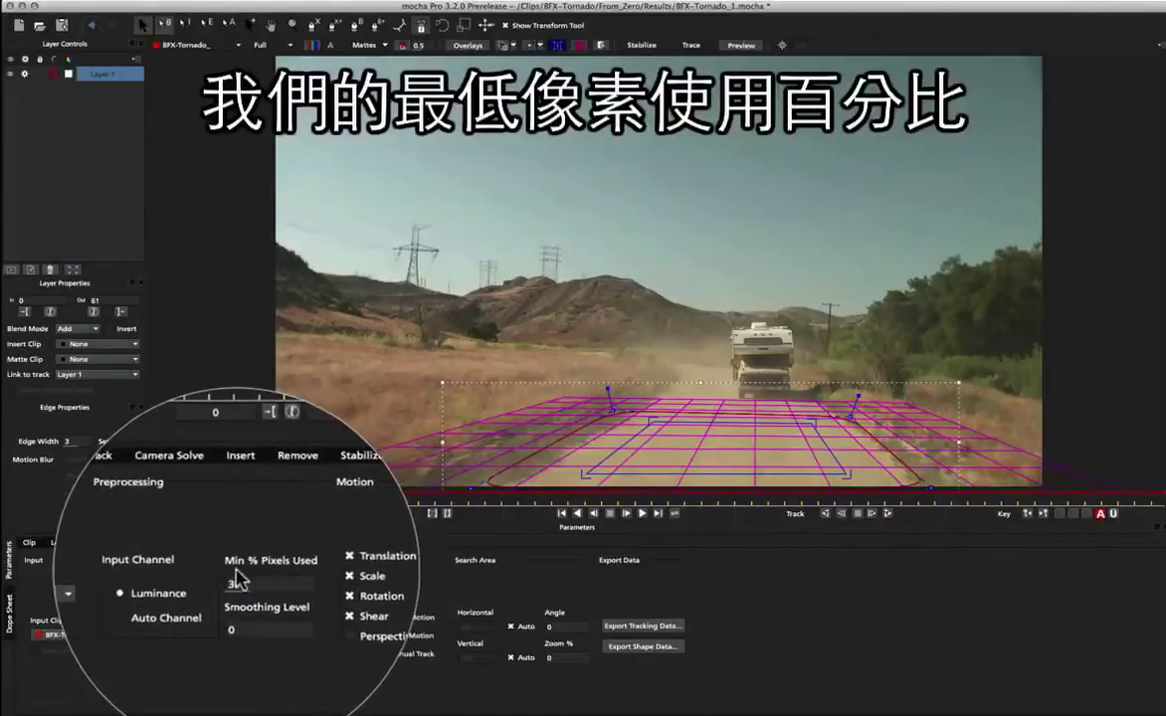
- Set the minimum percentage of pixels used to 90 and add Perspective to the tracked motion
double_click(263, 590)
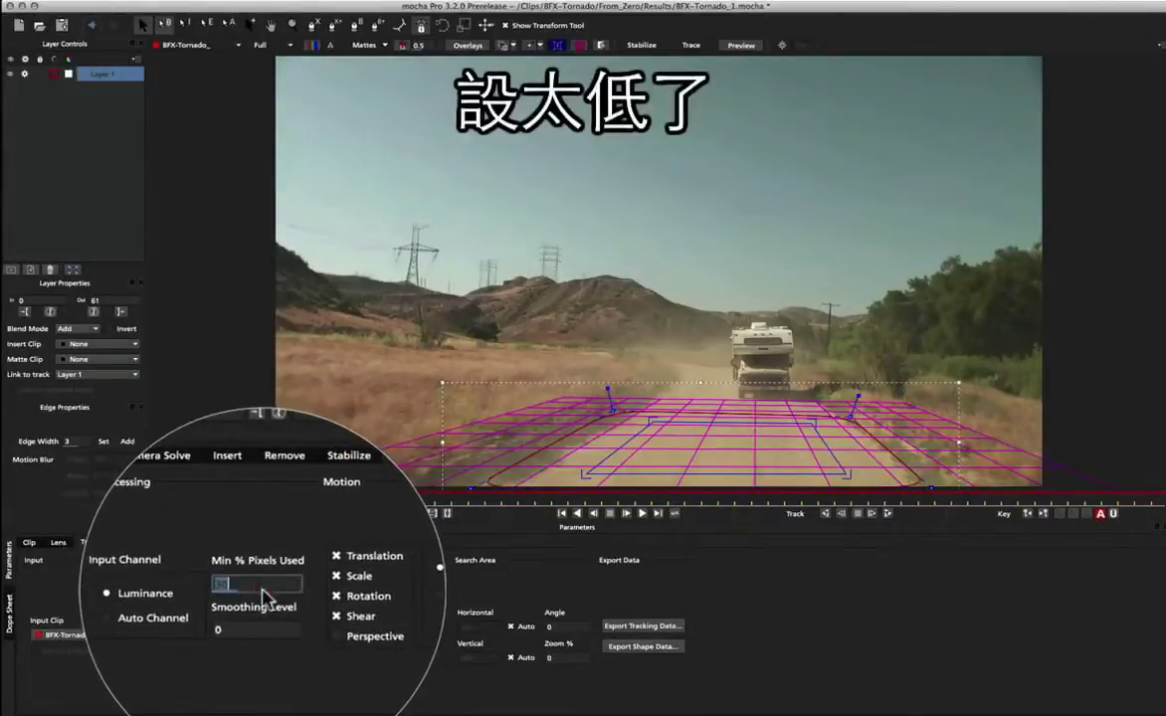
type("9")
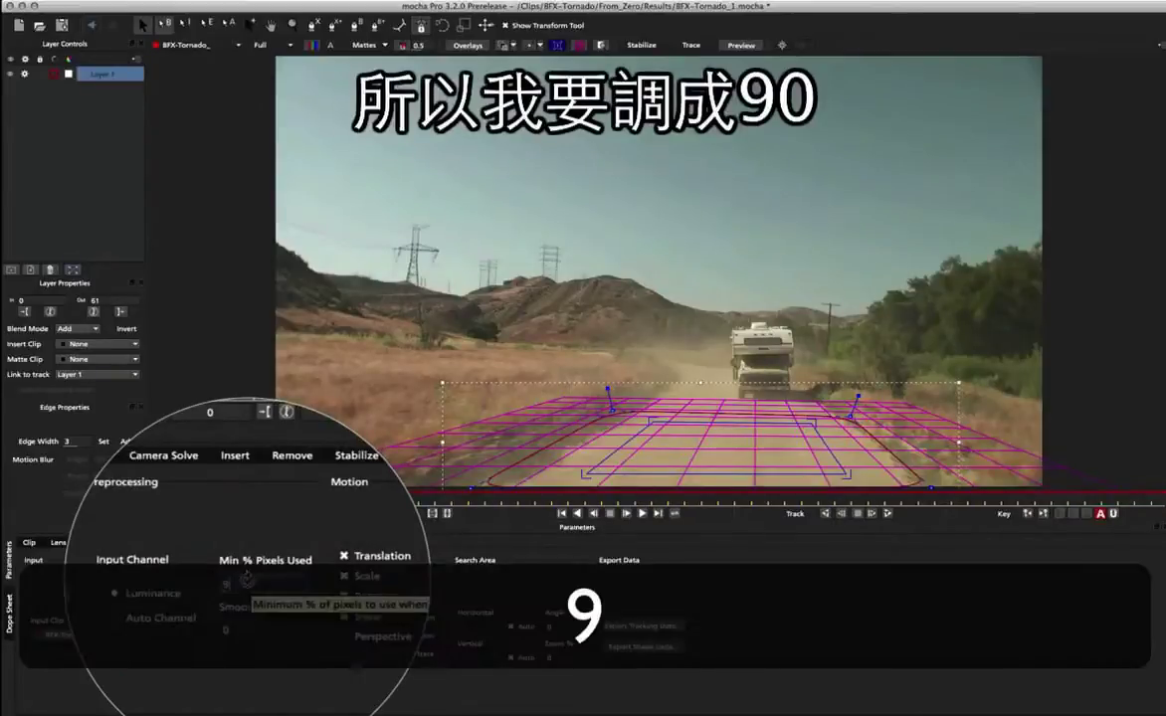
type("0")
key("Return")
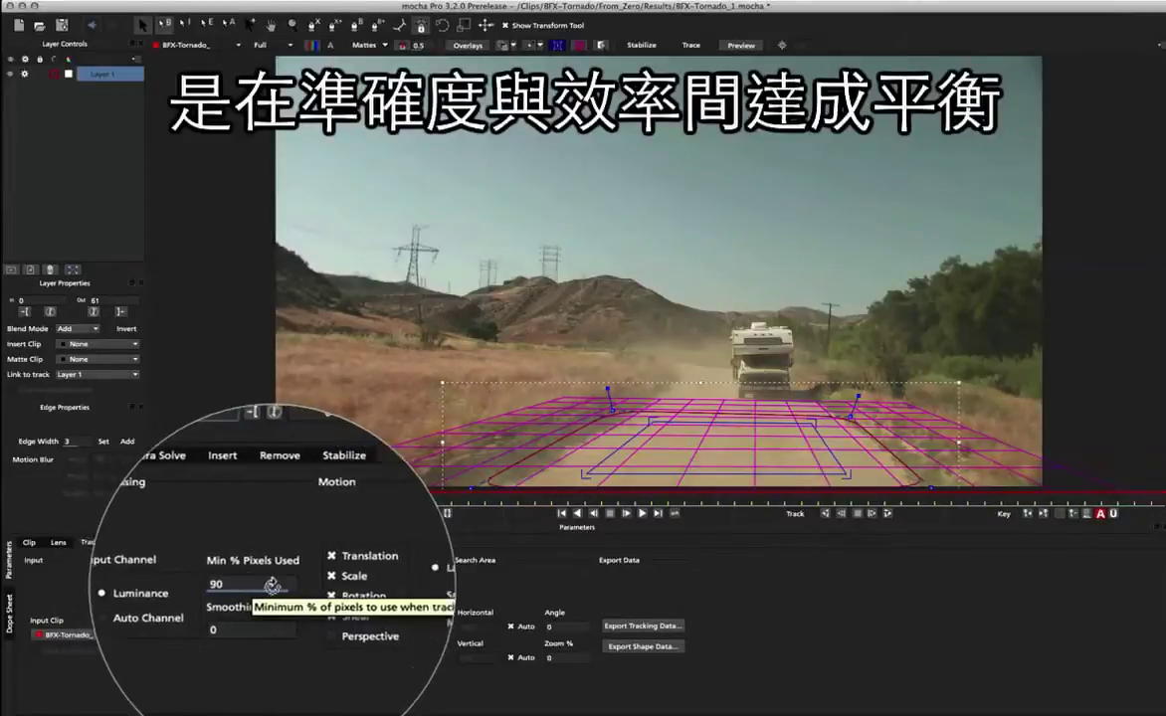
left_click(311, 662)
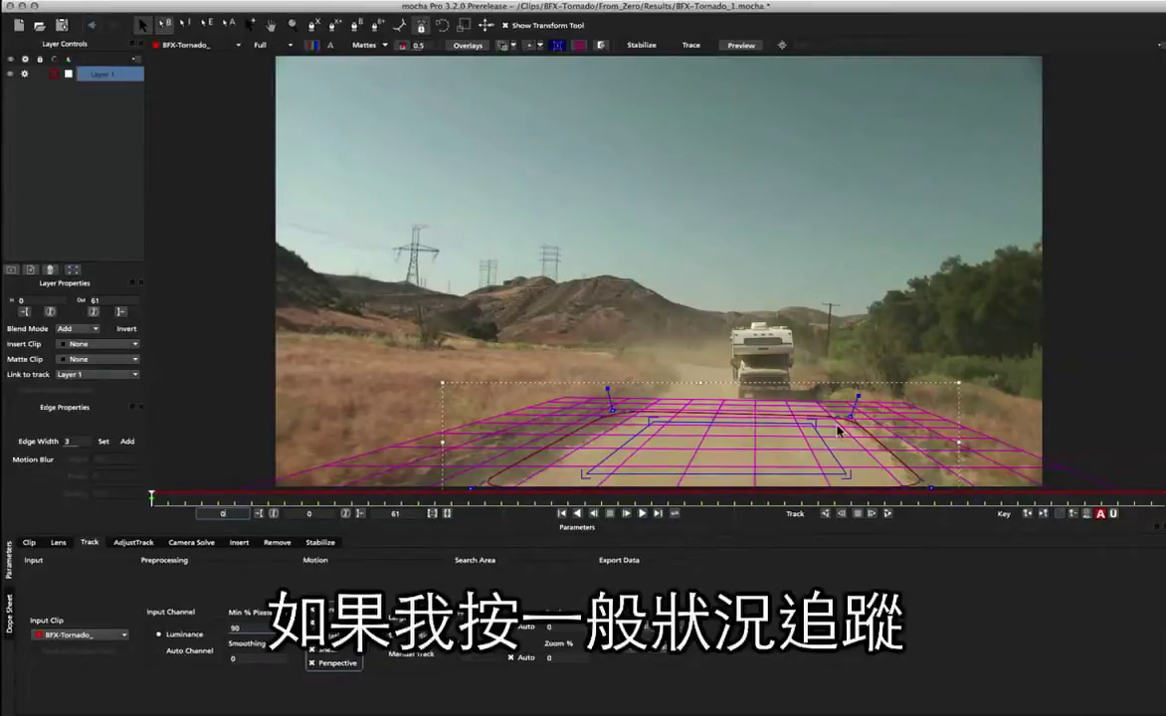
- Show the matte overlay to check the area covered by the road shape, and hide it again
left_click(333, 42)
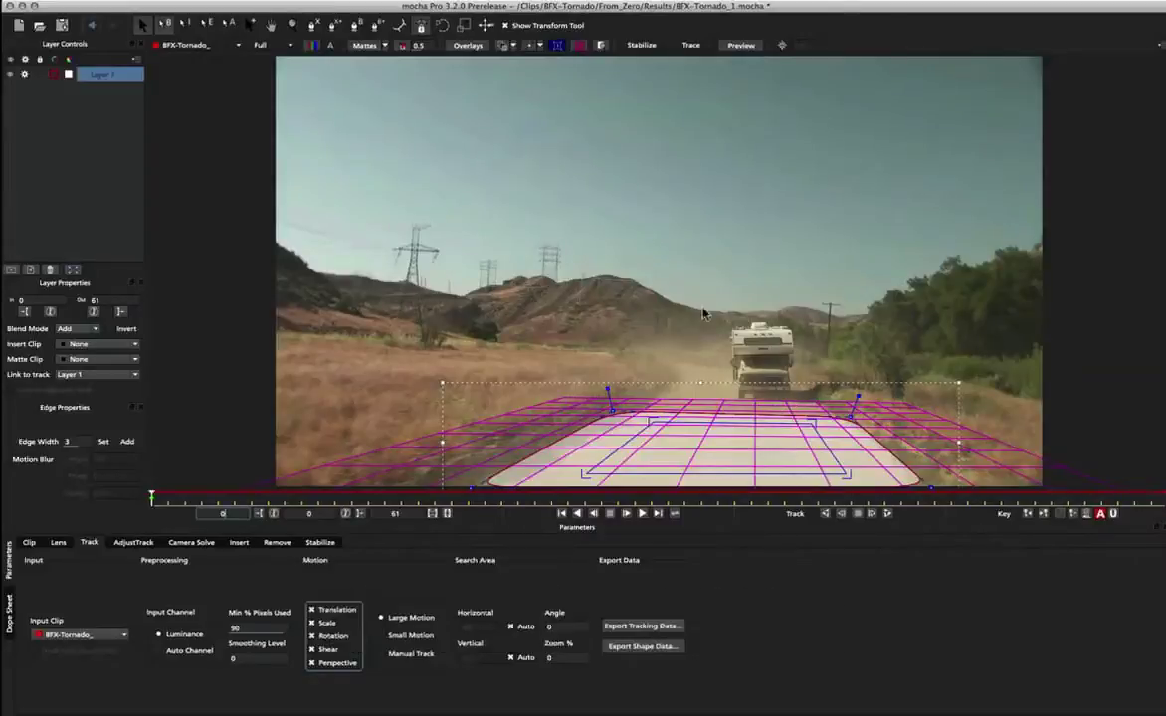
left_click(370, 46)
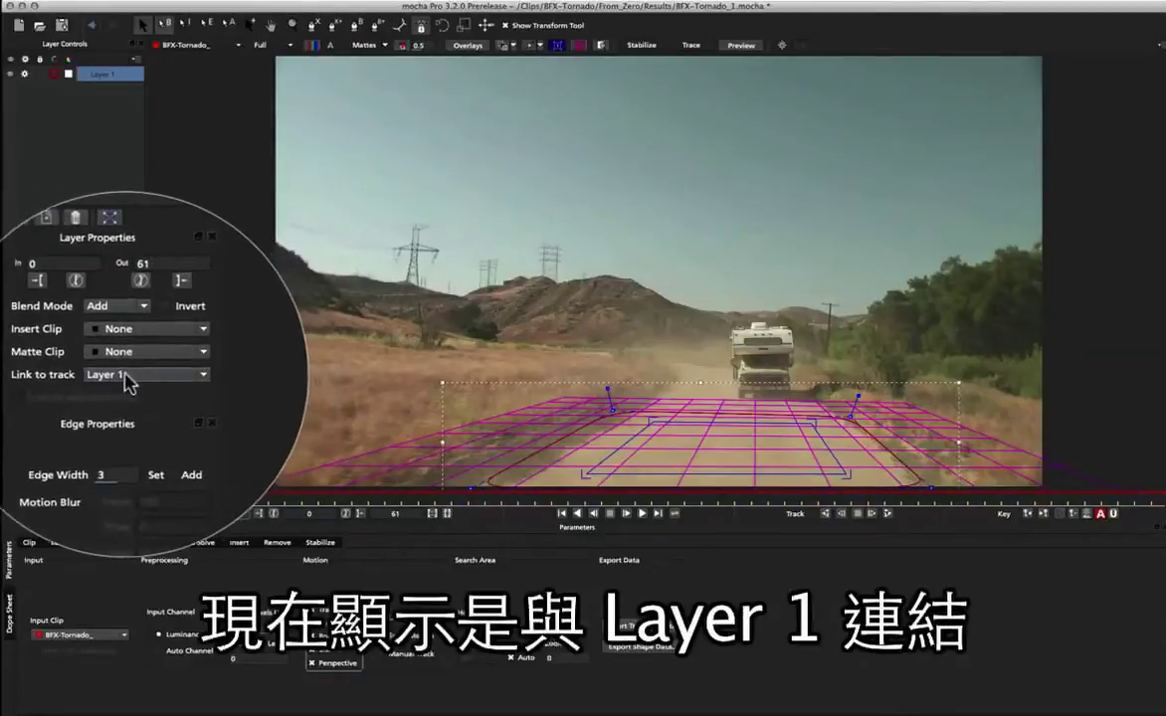
- Rename Layer 1 as road and set its Link to track to None
double_click(149, 119)
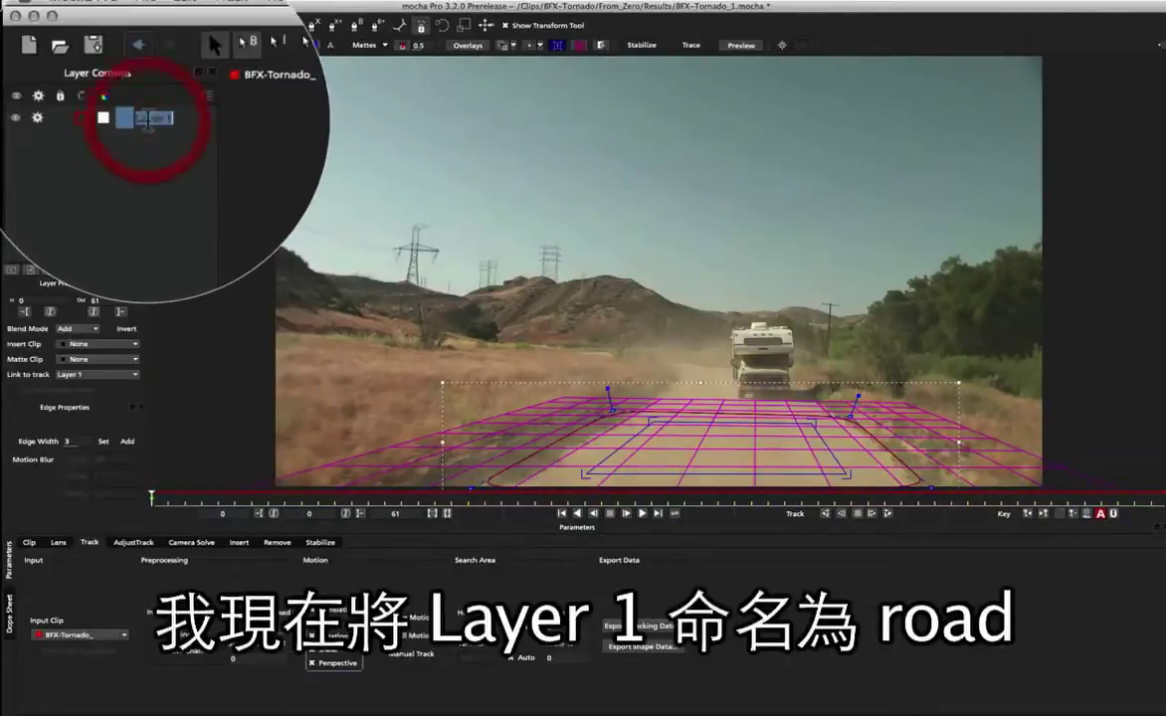
type("road")
key("Return")
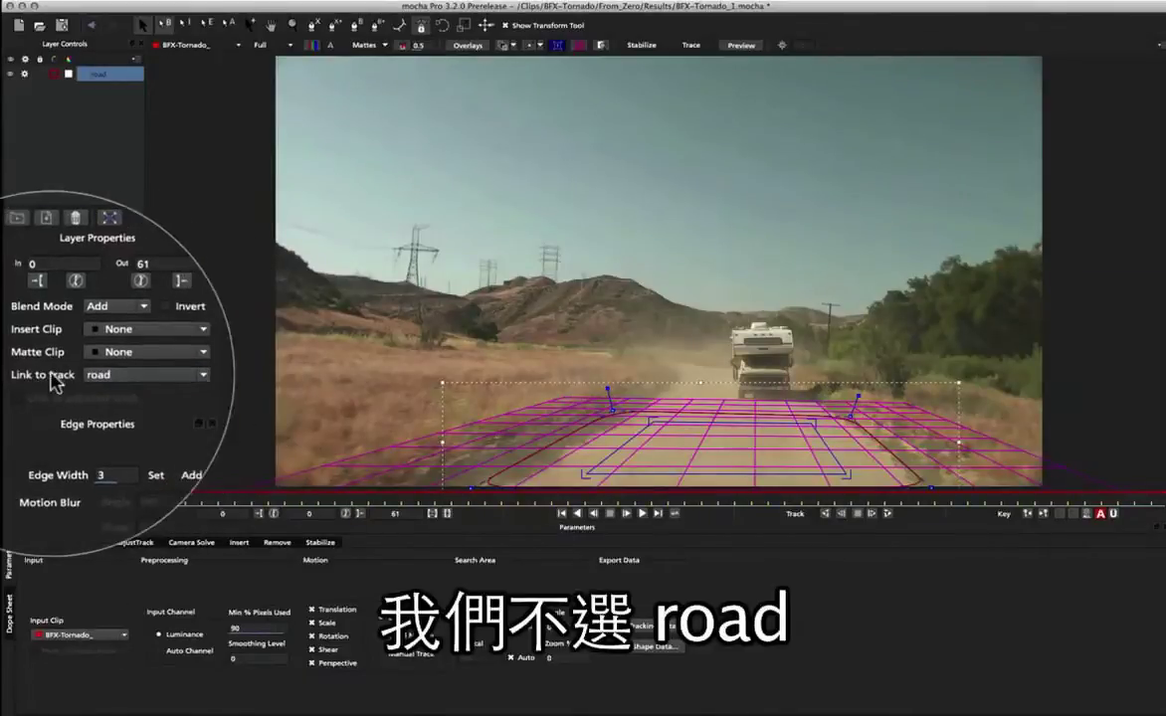
left_click(120, 376)
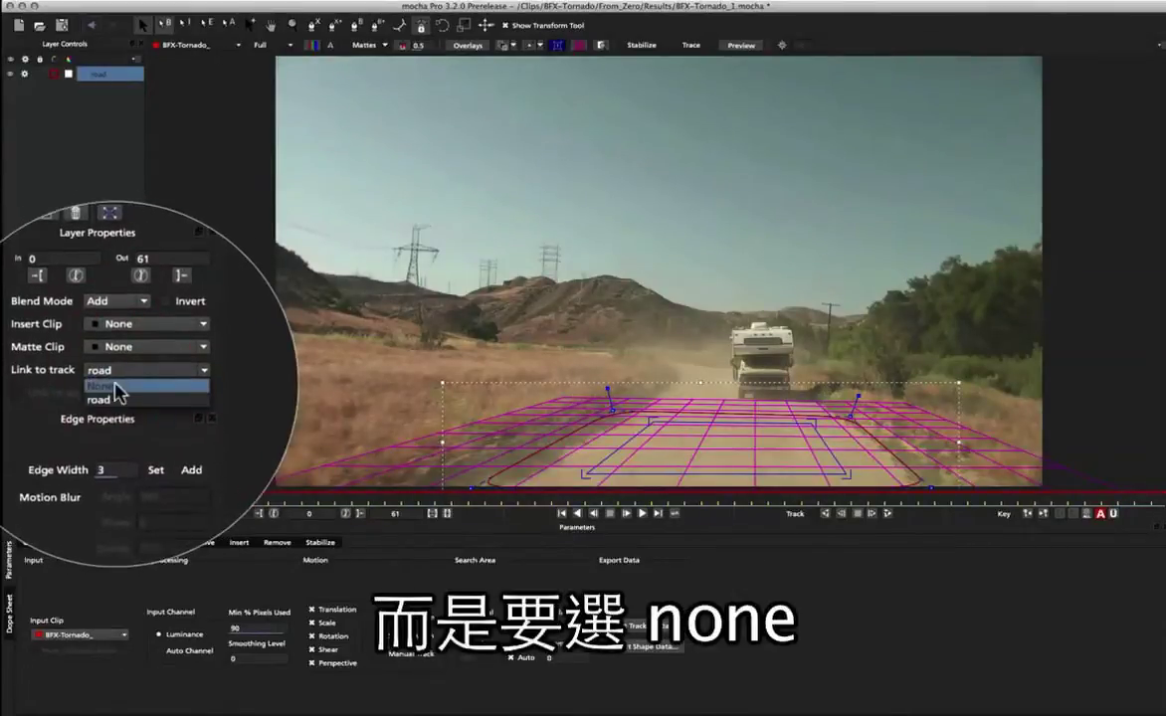
left_click(115, 391)
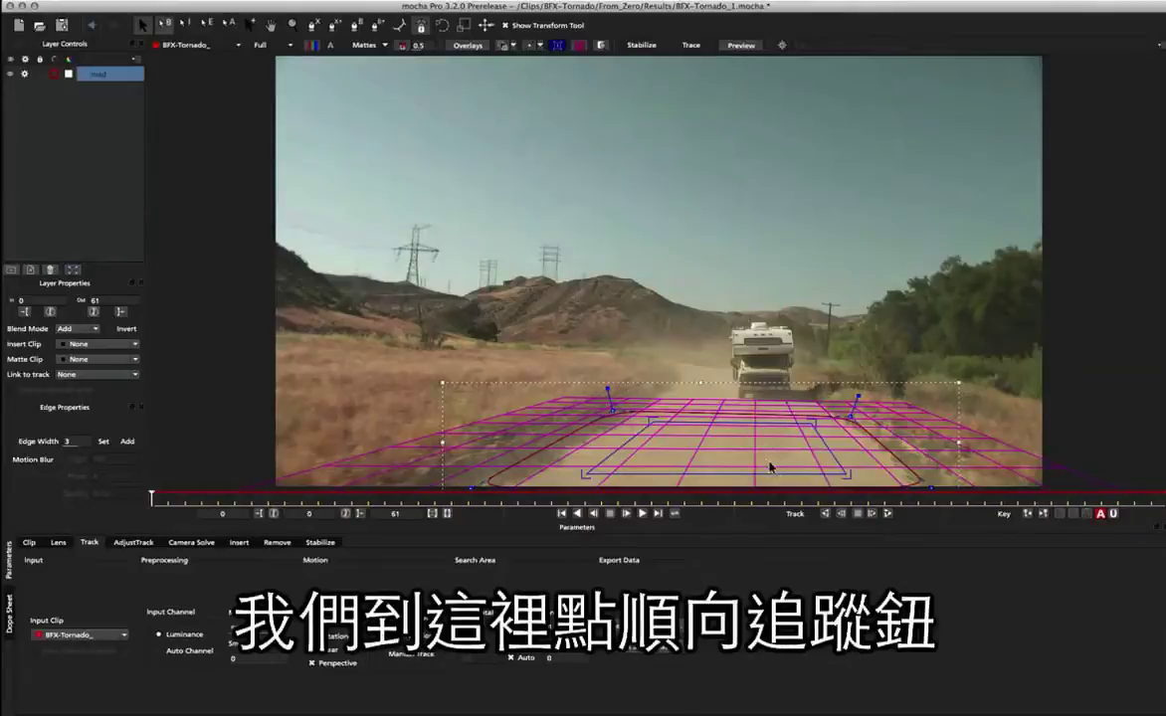
- Track the road layer forward through the clip with the matte overlay shown
left_click(889, 514)
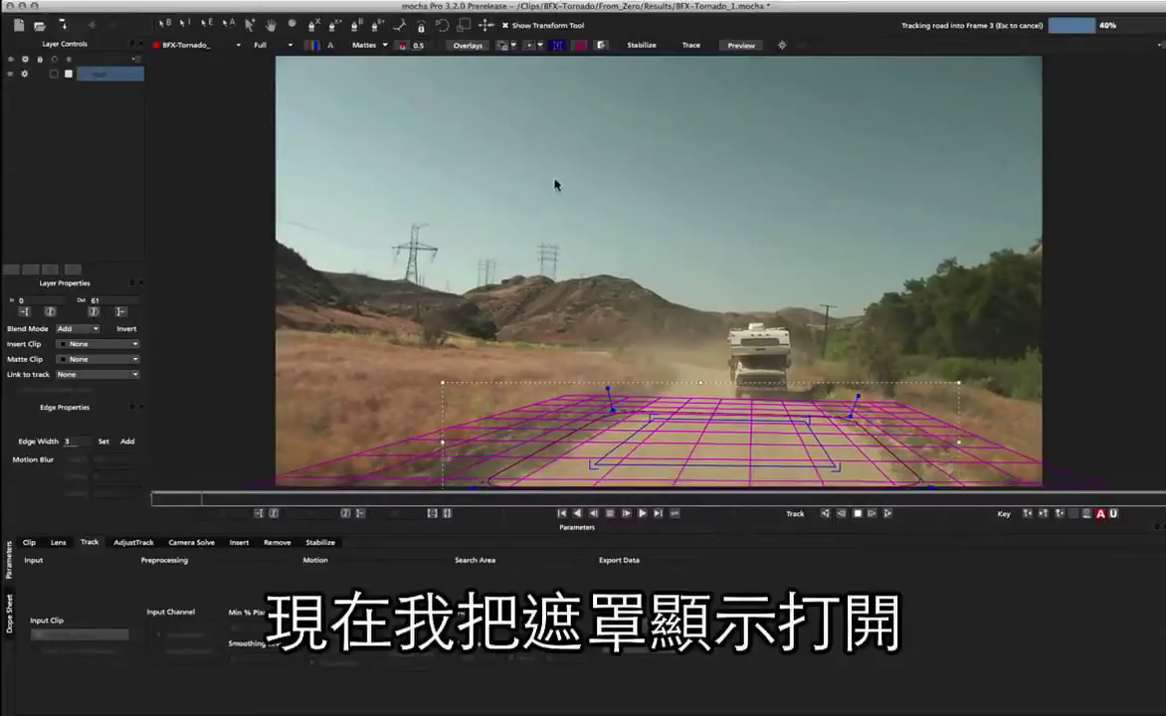
left_click(365, 44)
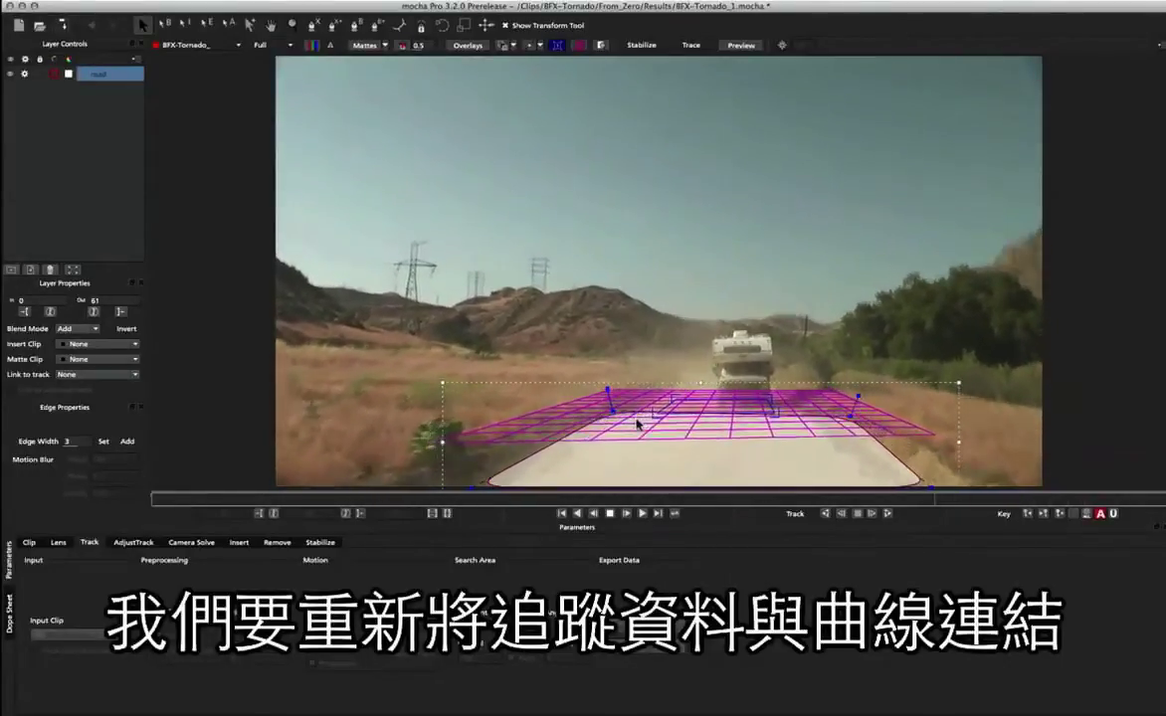
- Go to the last frame, 61, and link the road layer's spline back to the road track
key("space")
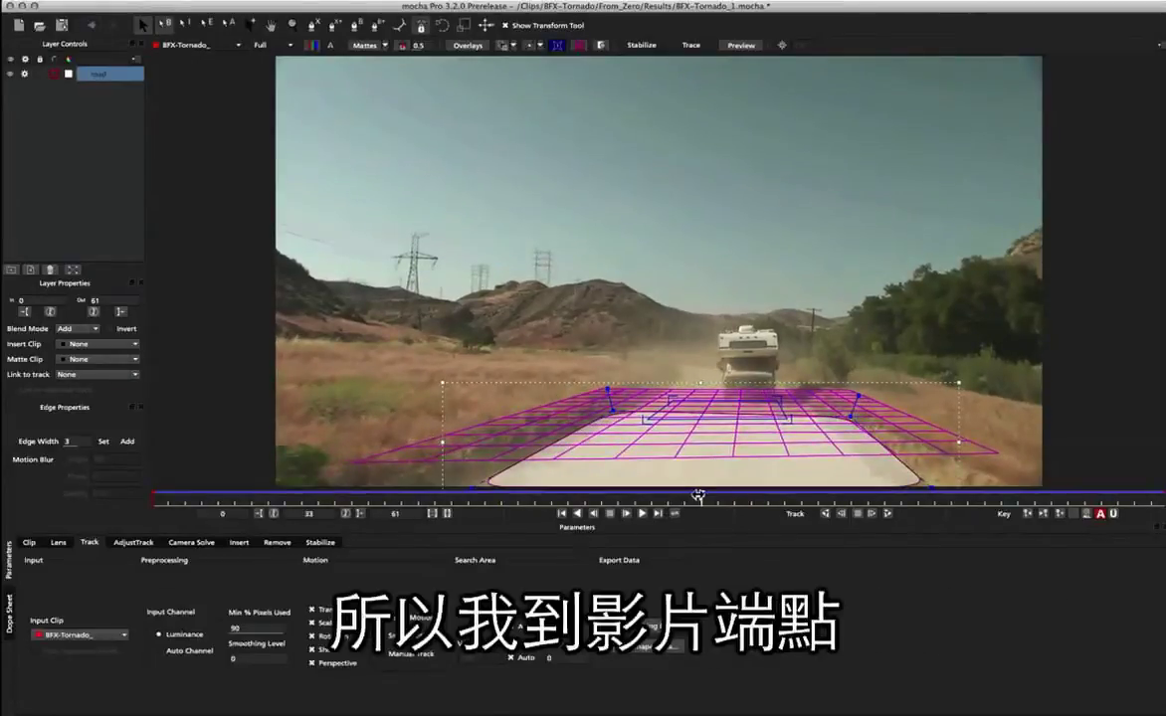
left_click_drag(700, 494, 1163, 494)
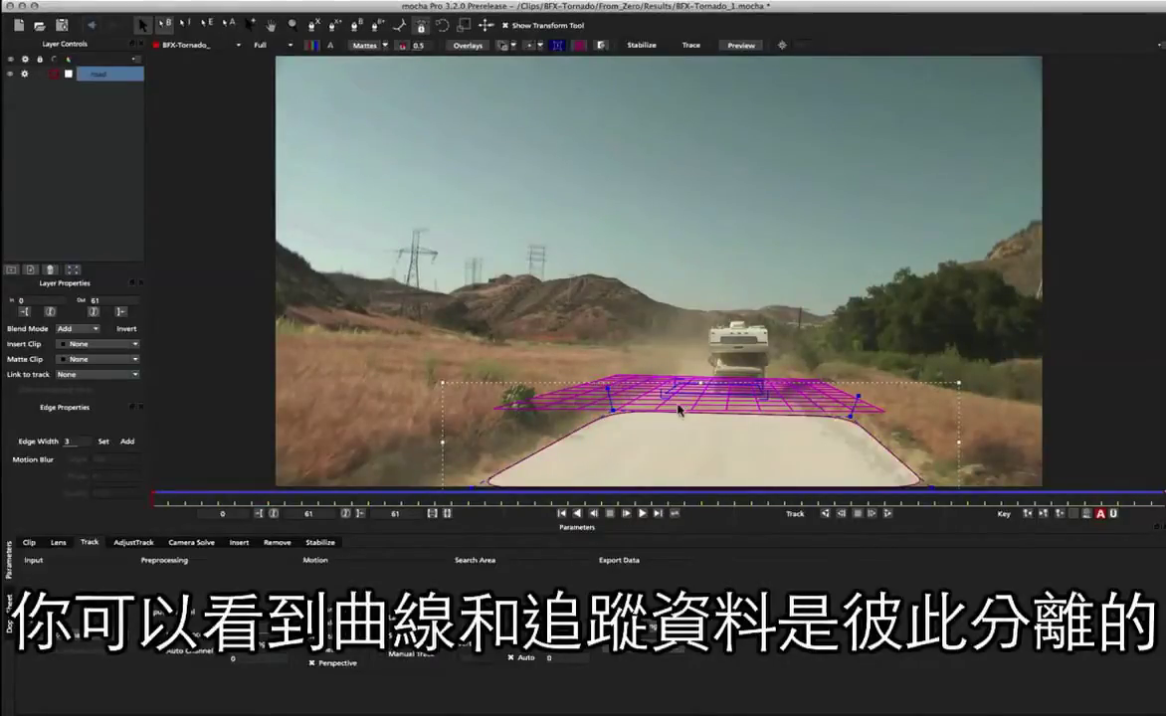
left_click(103, 373)
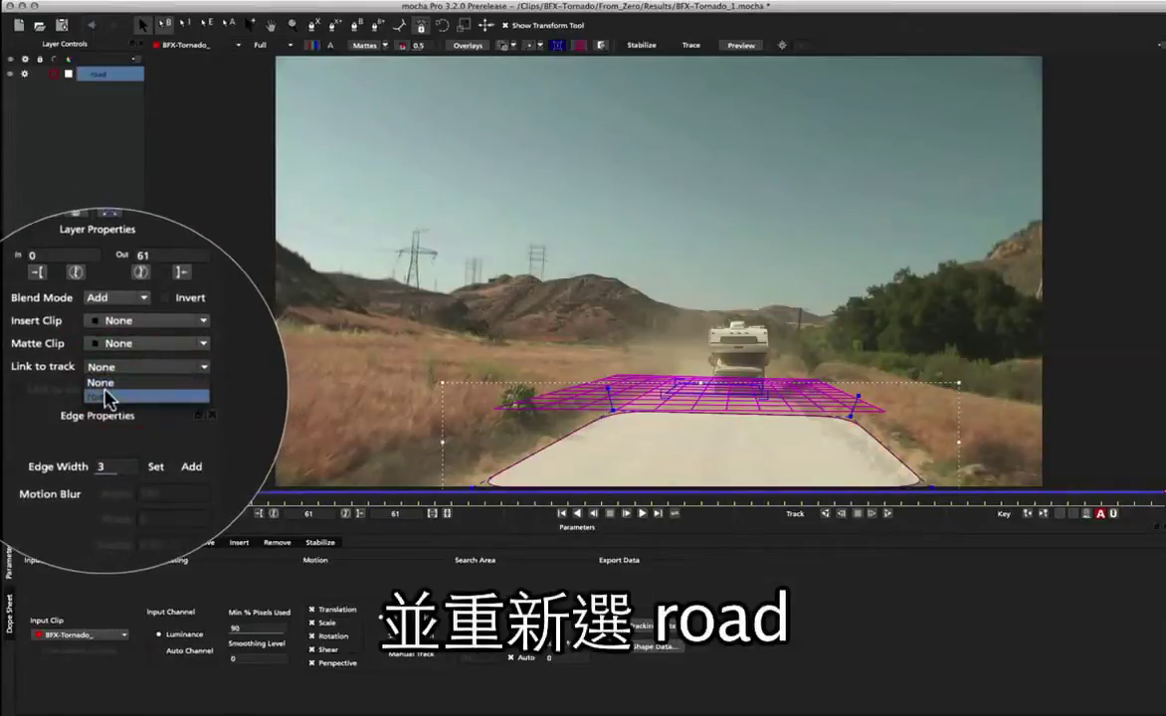
left_click(107, 397)
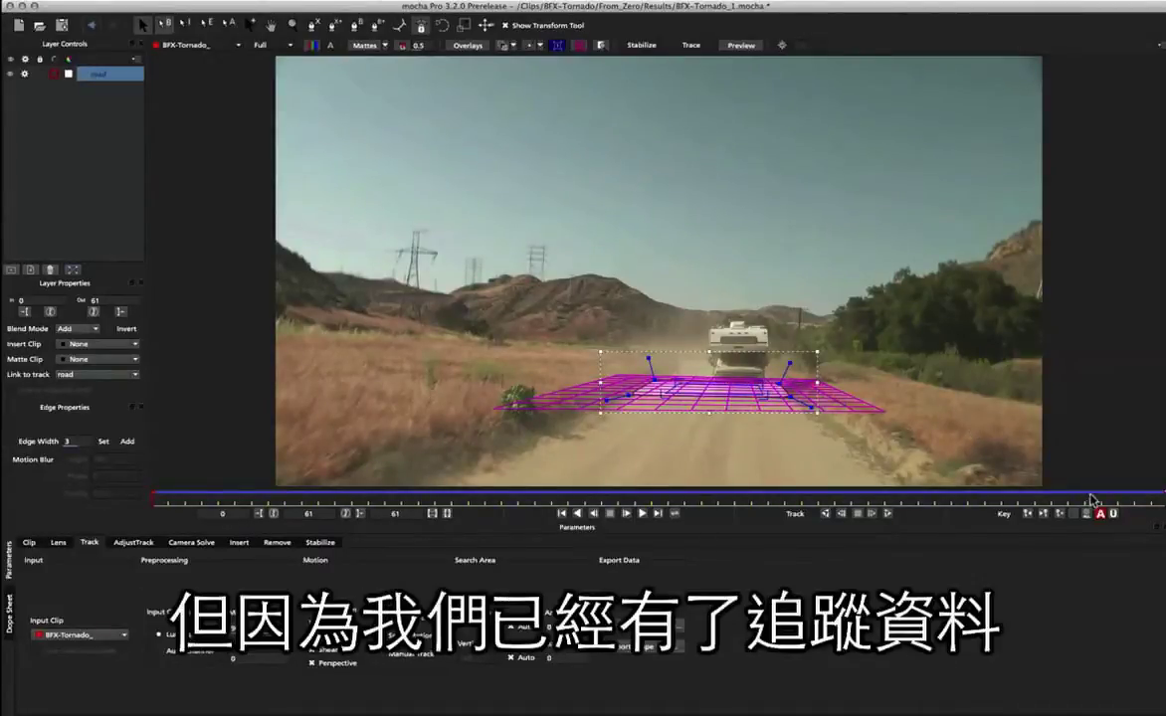
- At frame 5, draw a closed four-point X-spline around the dark trees beside the road
left_click_drag(1160, 496, 228, 493)
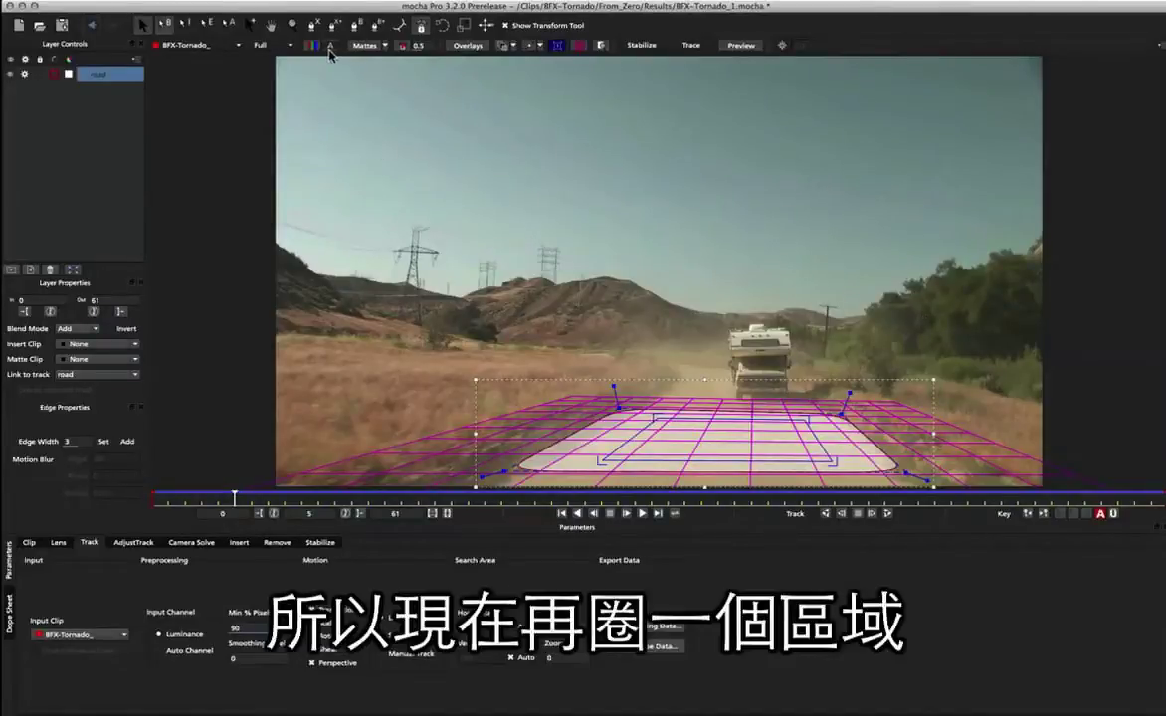
left_click(314, 27)
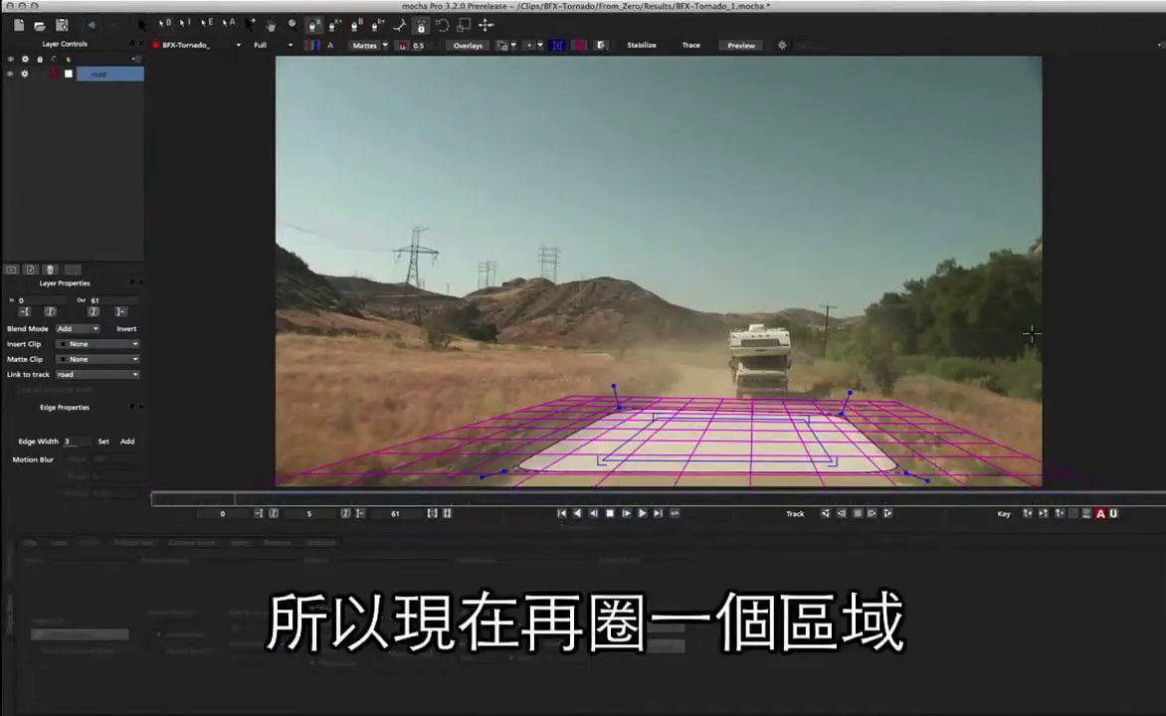
left_click(998, 274)
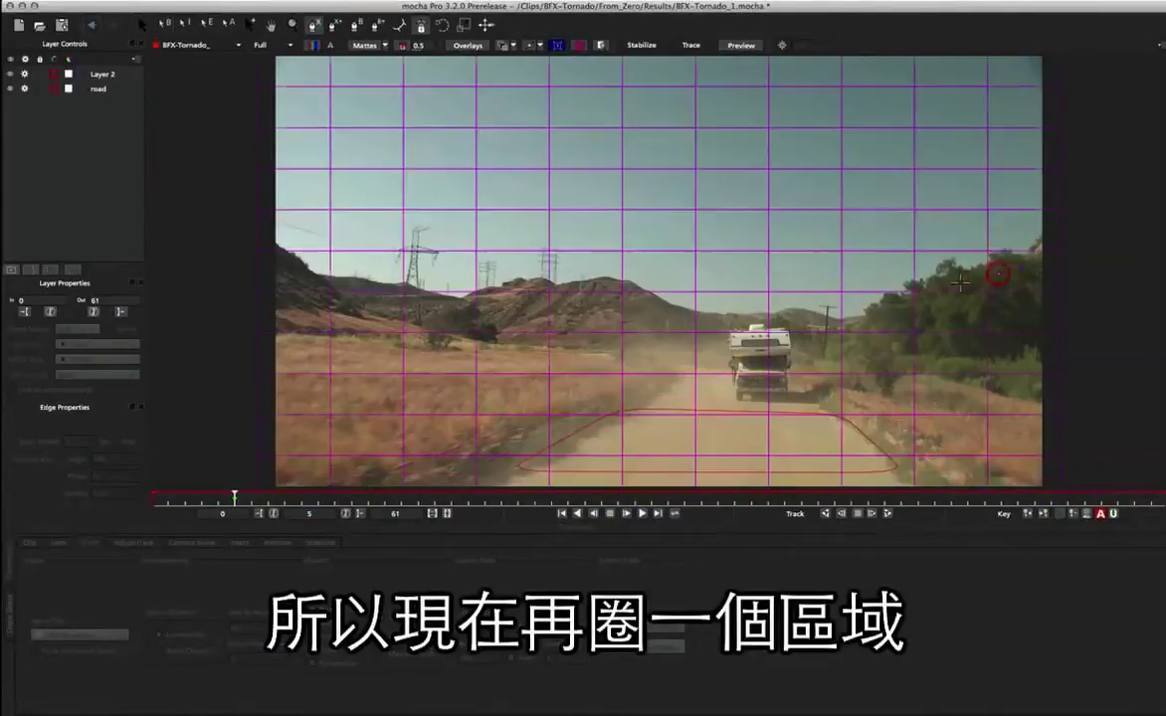
left_click(900, 295)
left_click(888, 349)
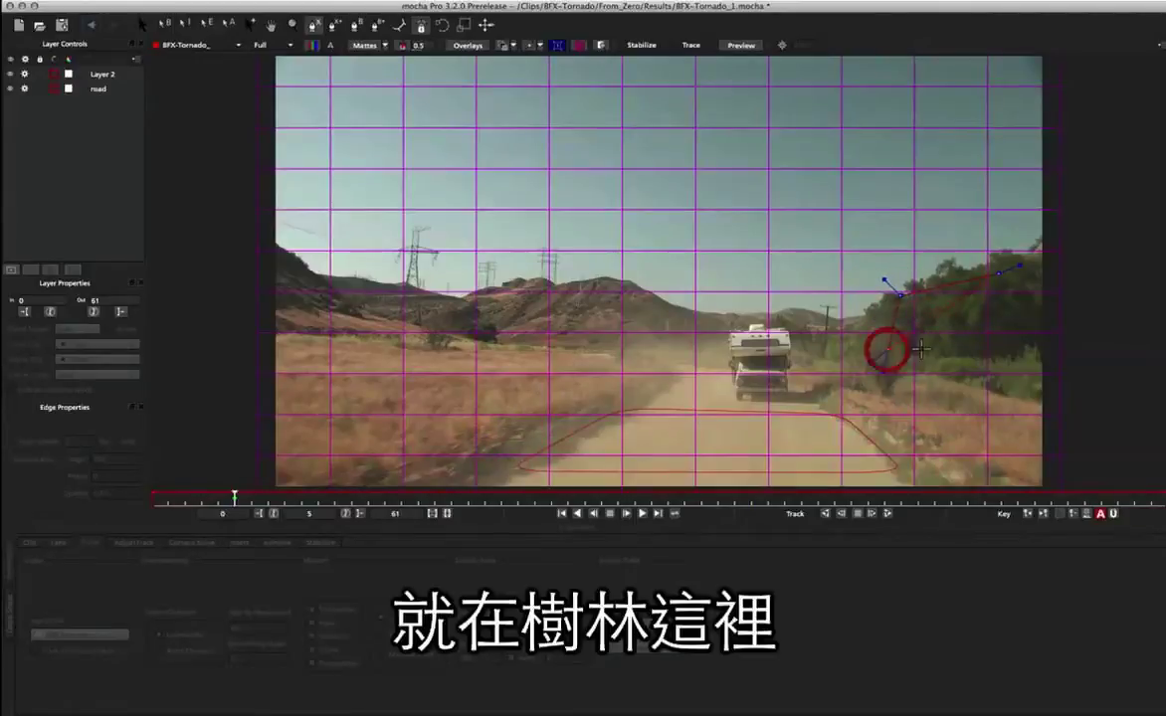
right_click(1000, 353)
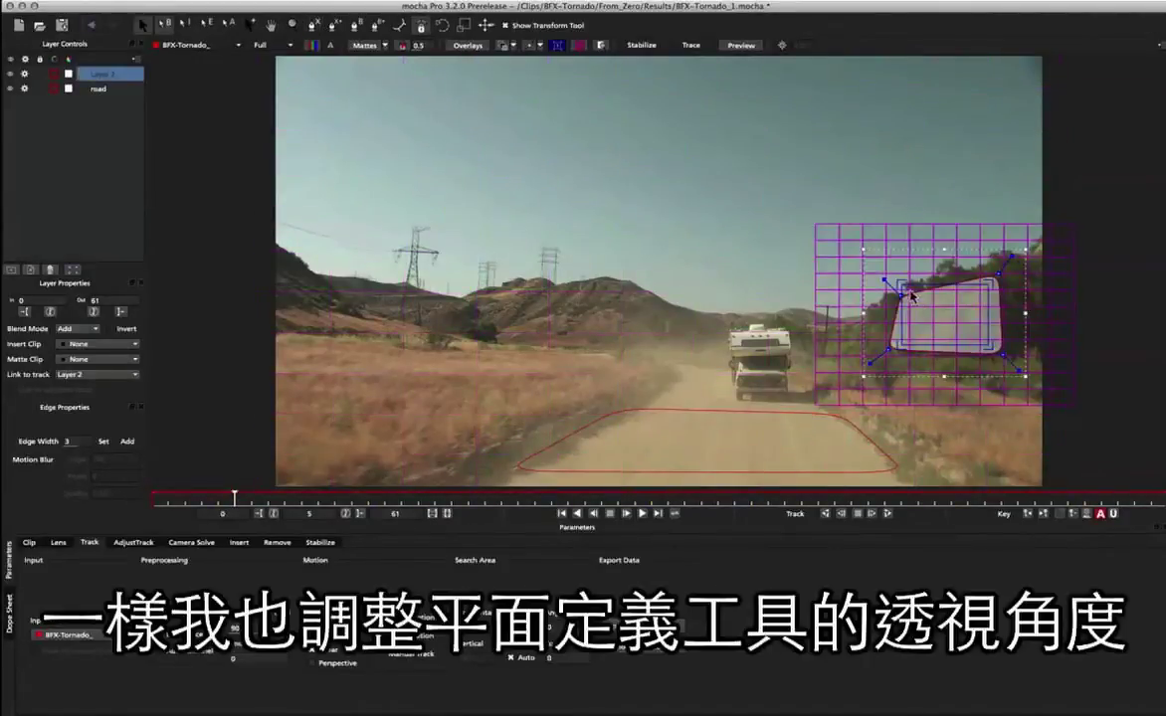
- Adjust the corners of the new layer's planar surface so its grid follows the perspective of the tree line
left_click_drag(898, 283, 900, 293)
left_click_drag(894, 344, 905, 296)
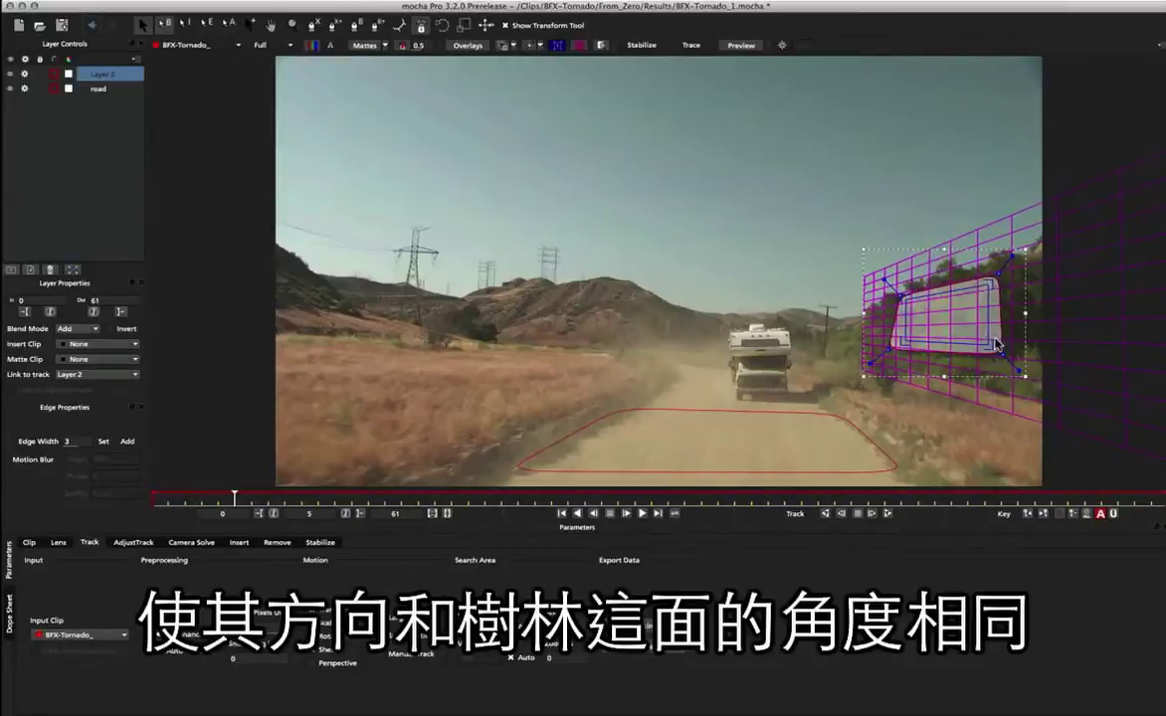
left_click_drag(986, 345, 985, 341)
left_click_drag(908, 302, 904, 298)
left_click_drag(901, 343, 900, 342)
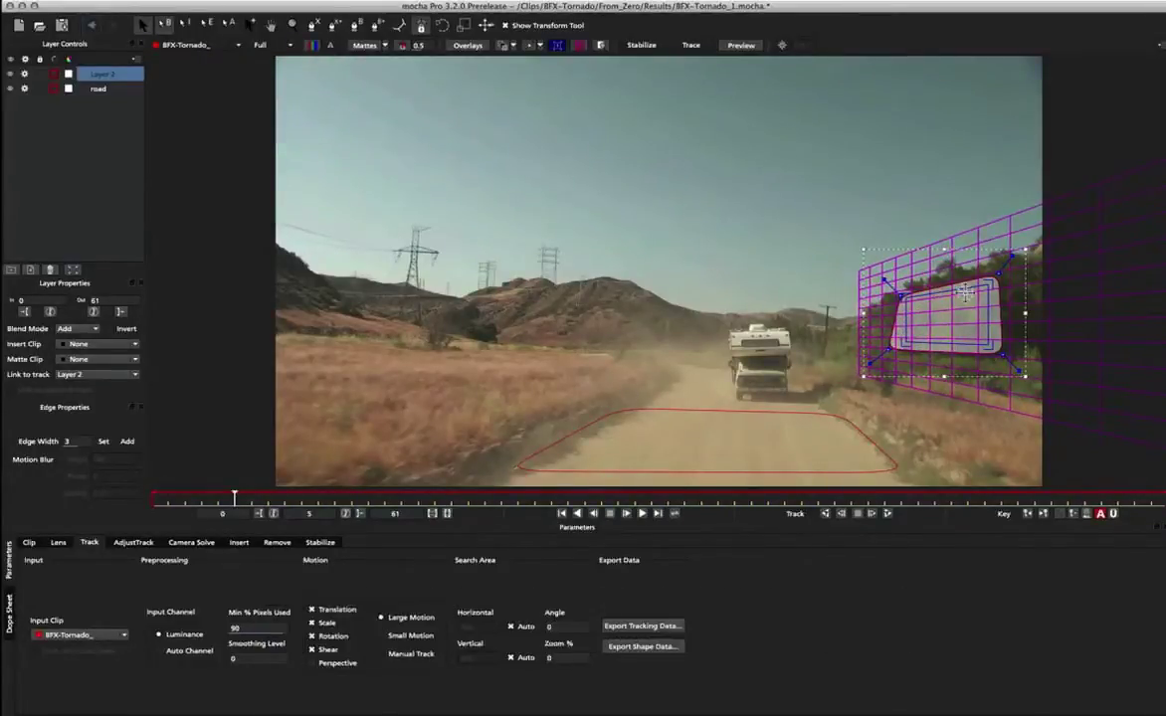
- Step back to frame 4, enable Perspective motion for Layer 2 and rename the layer as trees
key("Left")
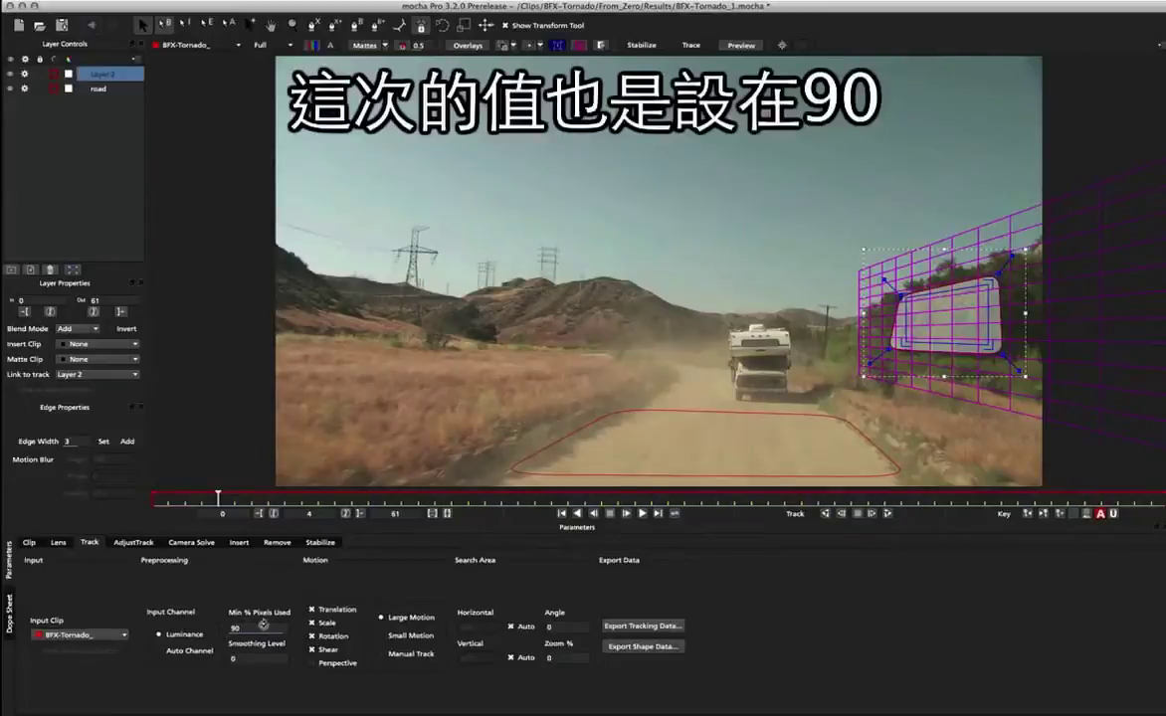
left_click(312, 662)
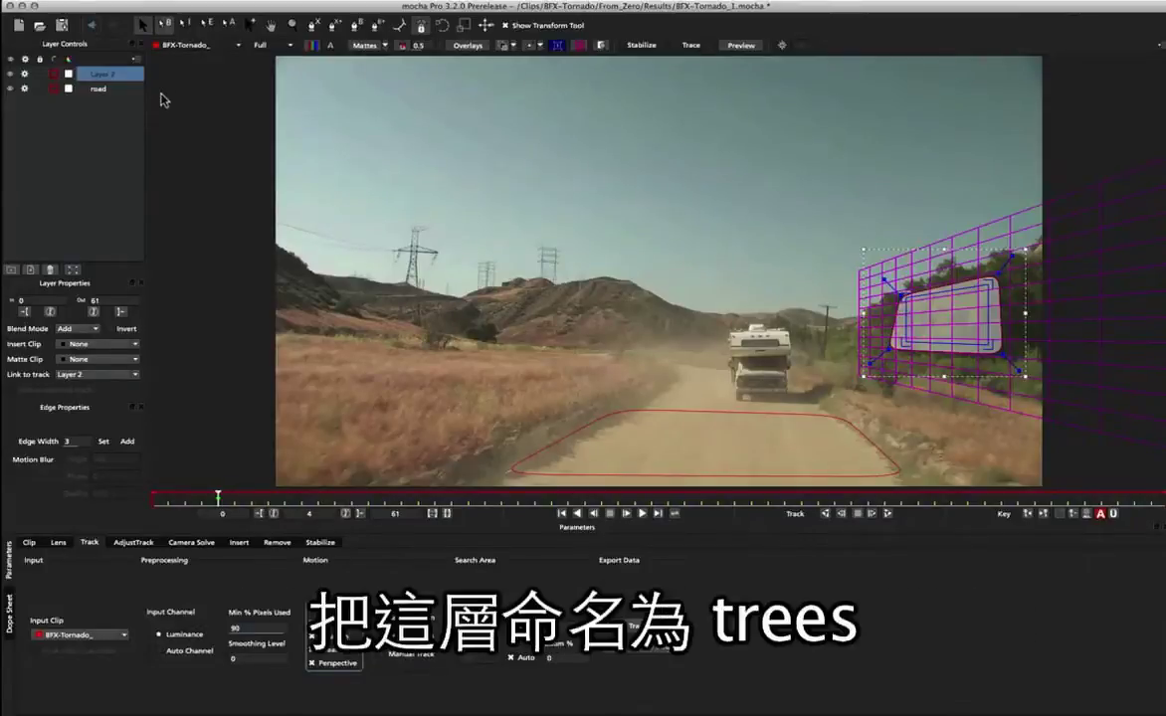
double_click(107, 76)
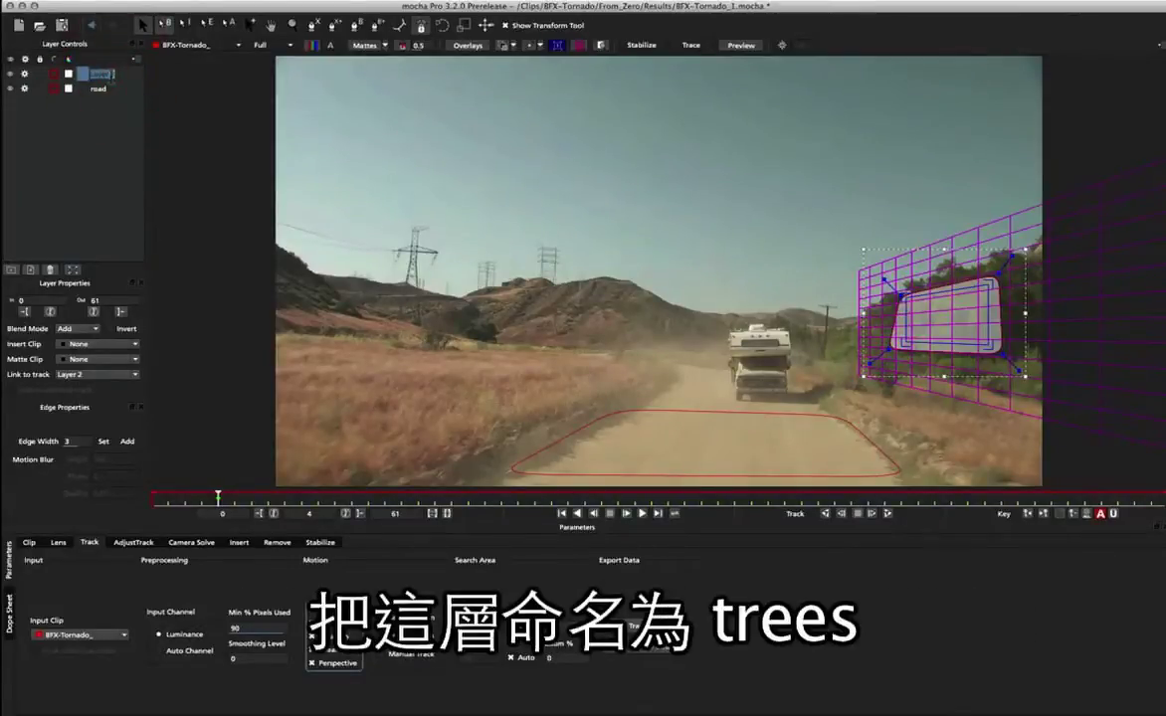
type("trees")
key("Return")
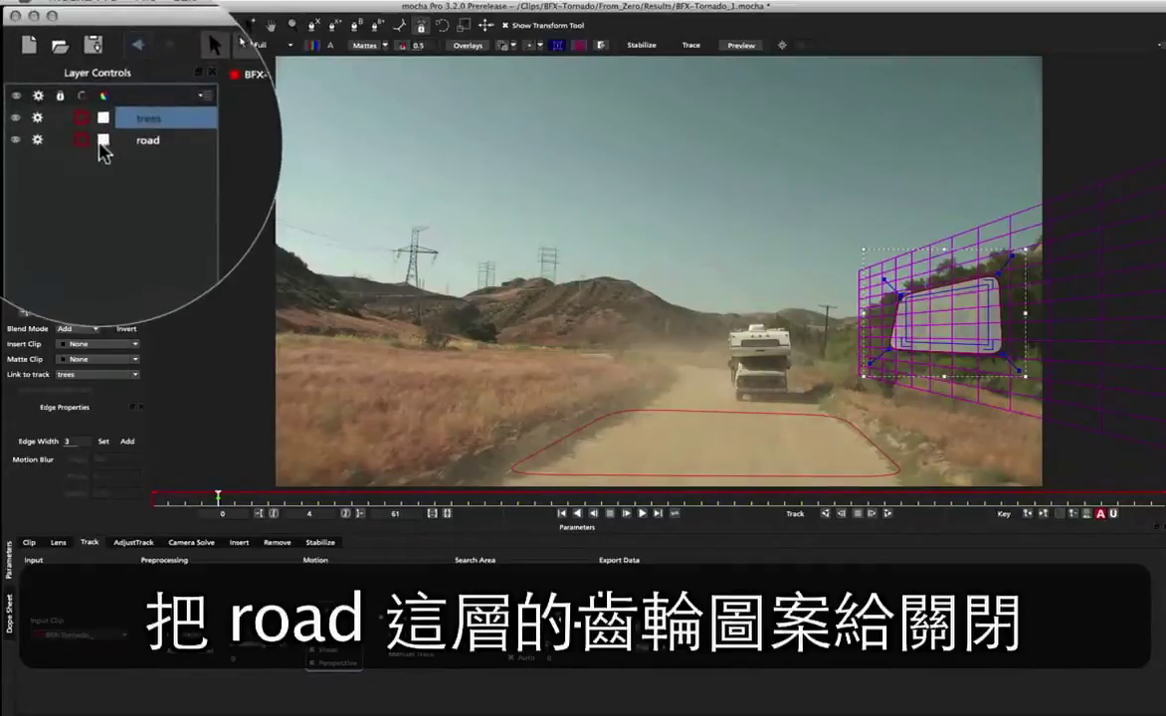
- Turn off processing for the road layer and track the trees layer from frame 4 backward to the start and forward to the end
left_click(37, 145)
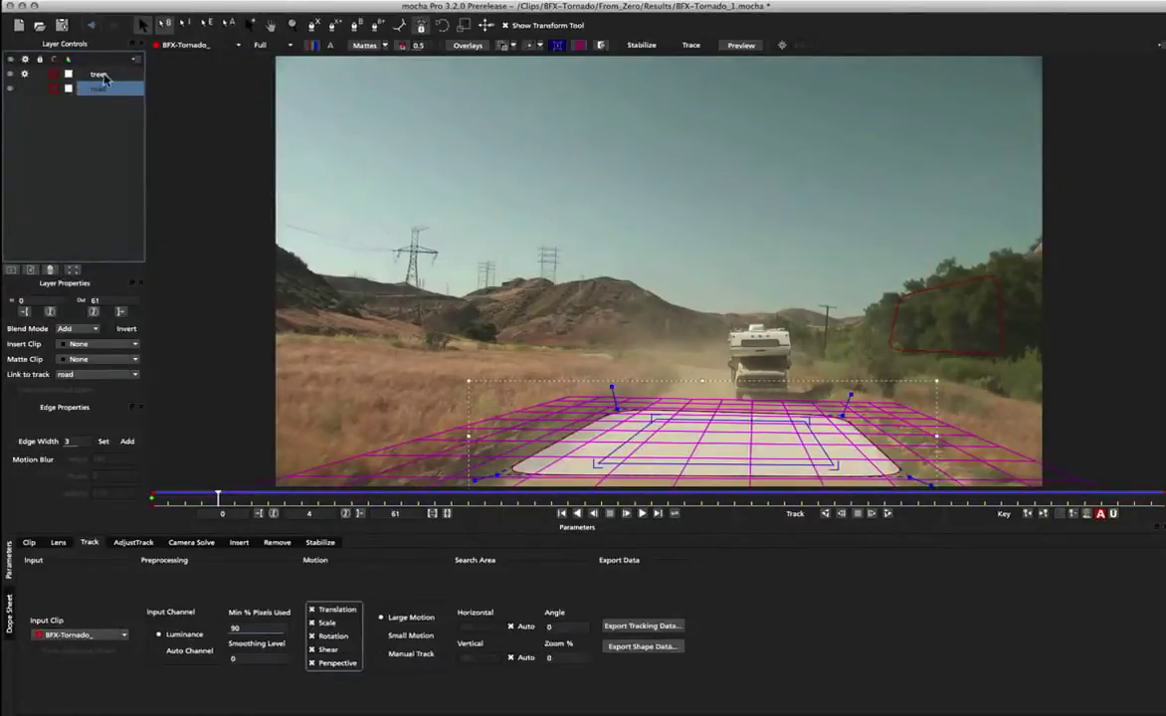
left_click(99, 76)
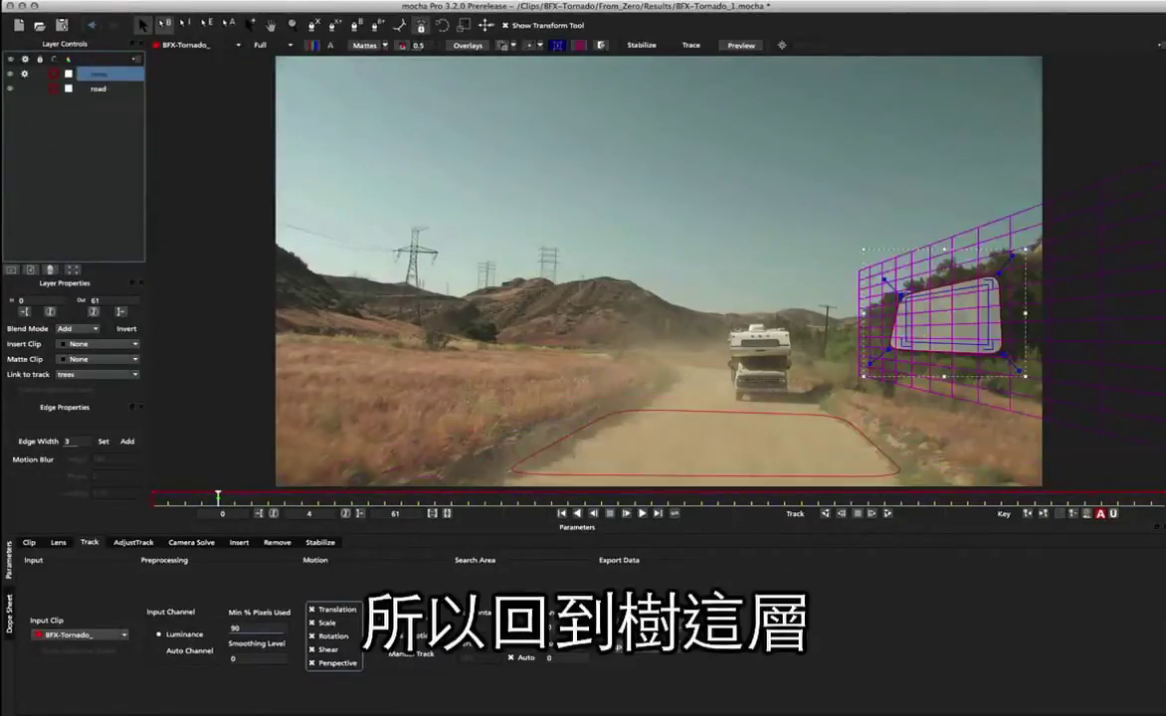
left_click(825, 514)
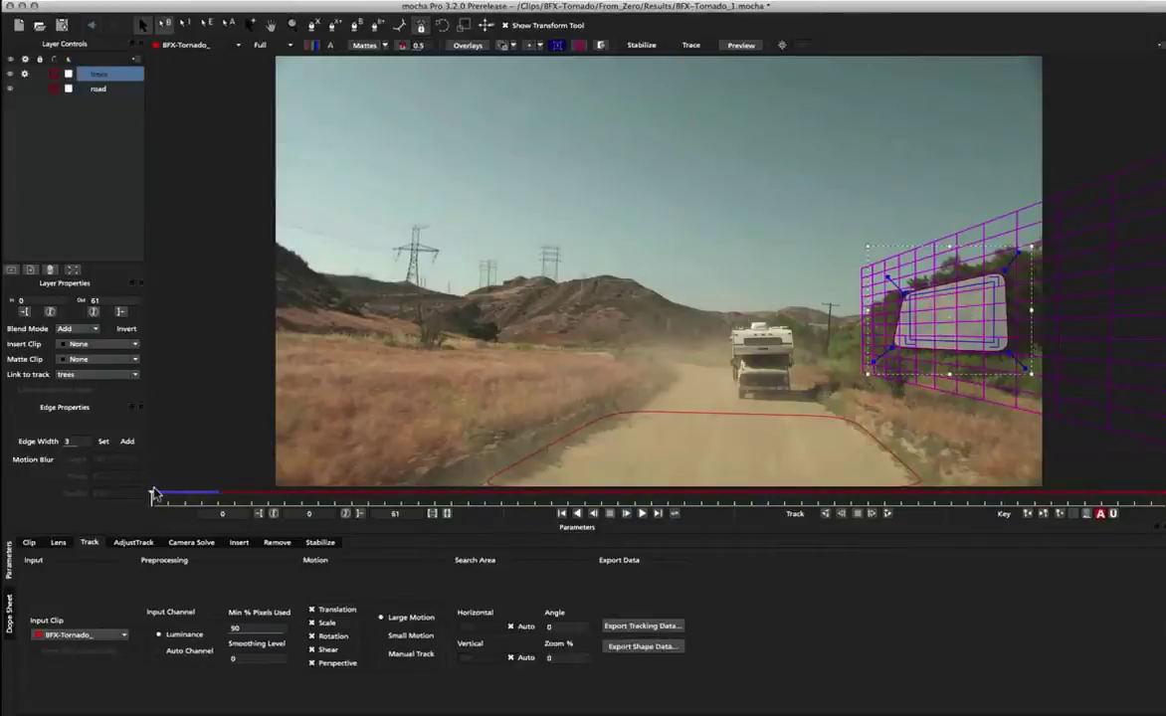
left_click_drag(150, 498, 215, 501)
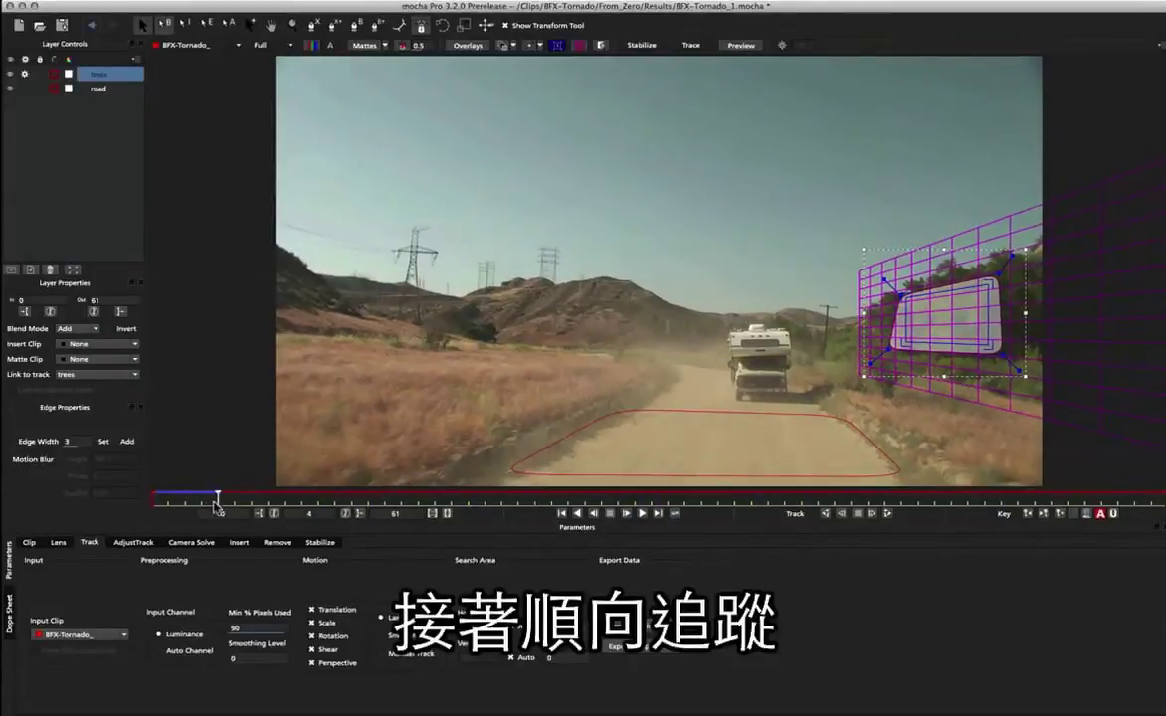
left_click(888, 514)
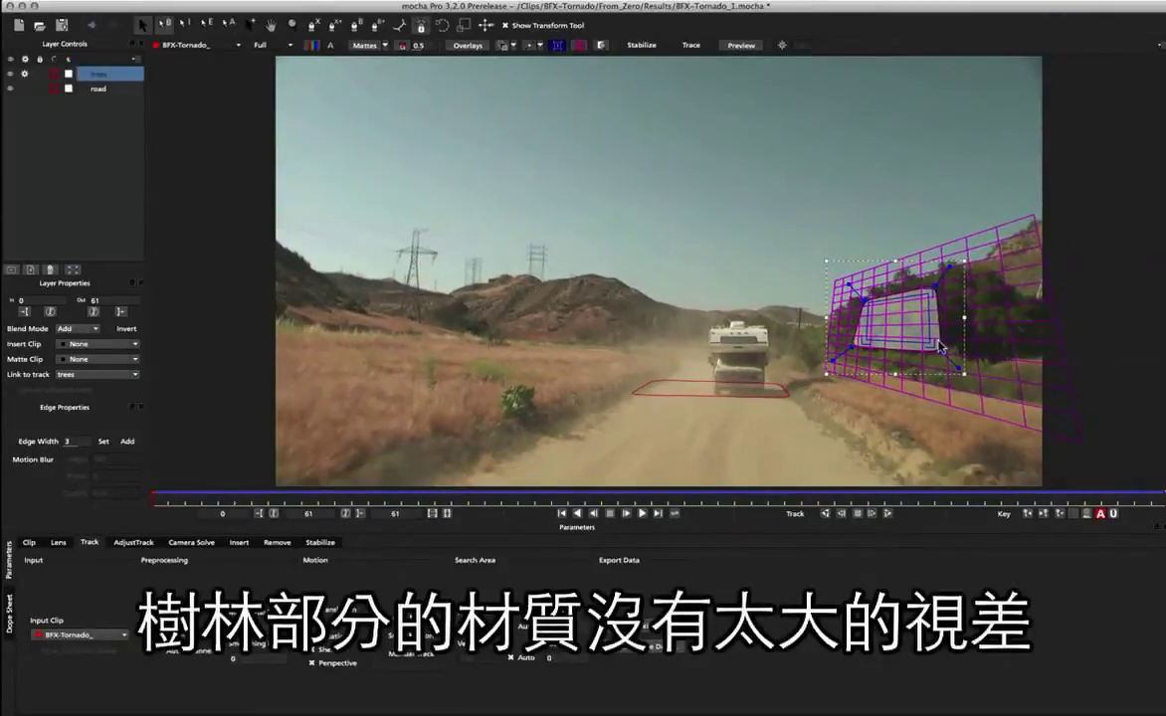
- Scrub back to frame 0 to check the hills' parallax, and draw a closed X-spline around the slope of the back hill
left_click_drag(1163, 499, 8, 440)
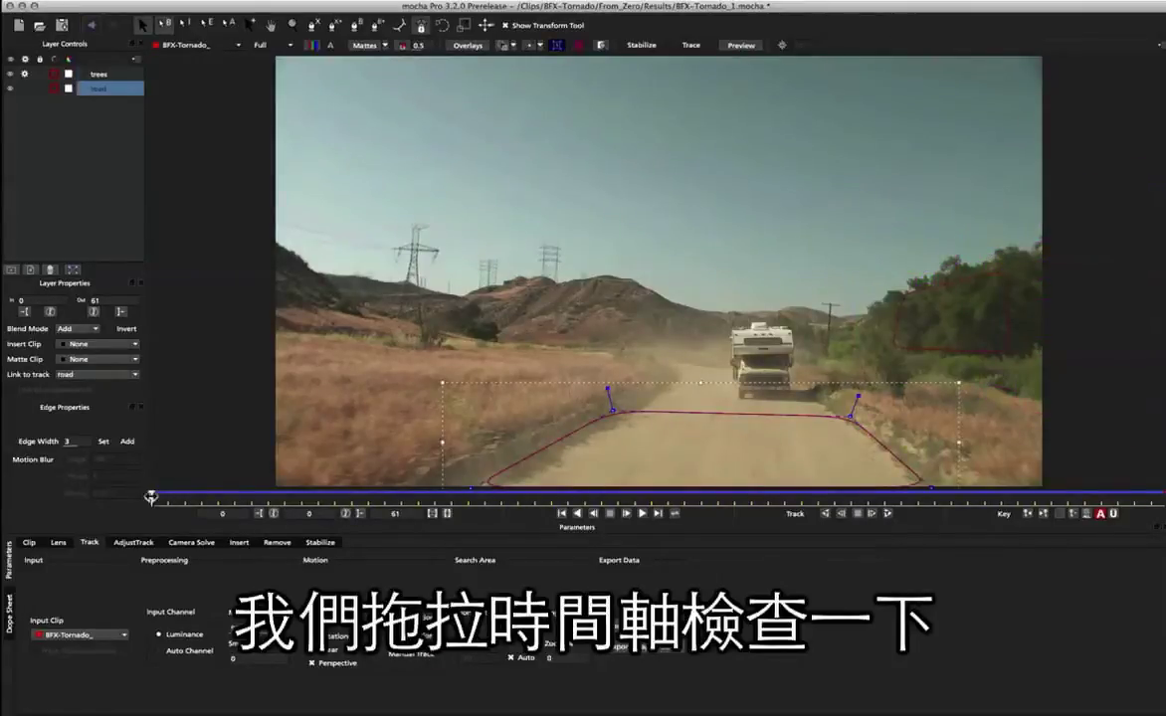
left_click_drag(151, 497, 319, 498)
left_click_drag(249, 458, 20, 470)
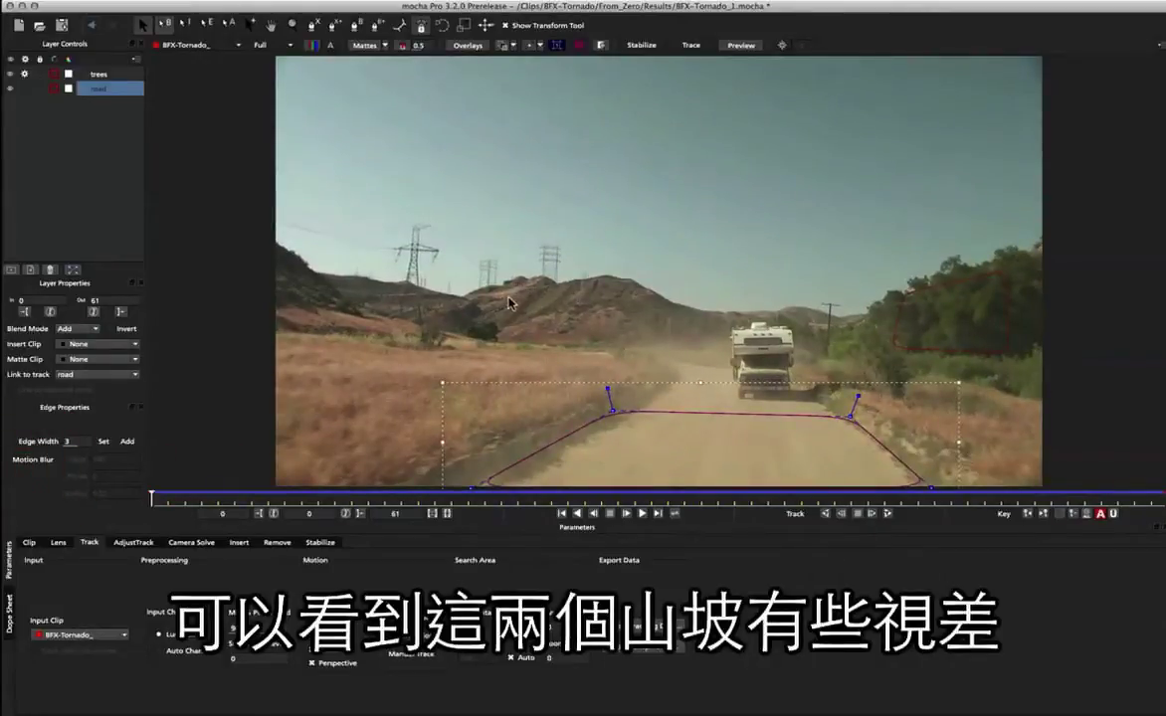
left_click(315, 24)
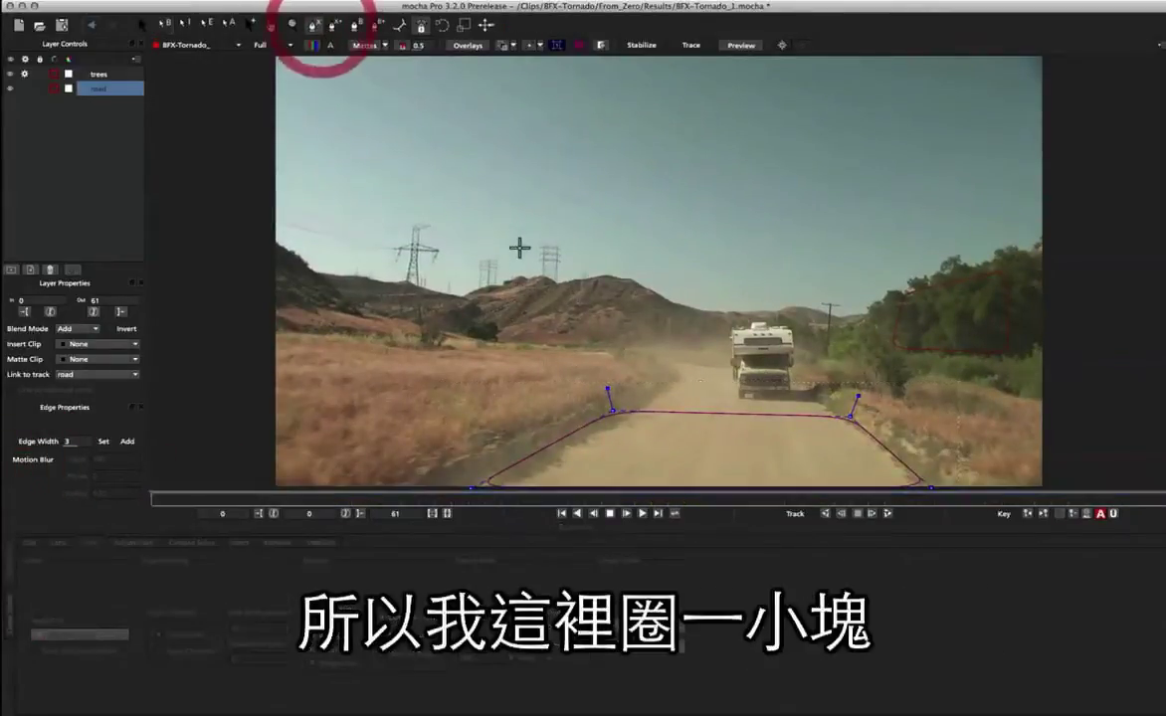
left_click(549, 282)
left_click(493, 304)
left_click(484, 308)
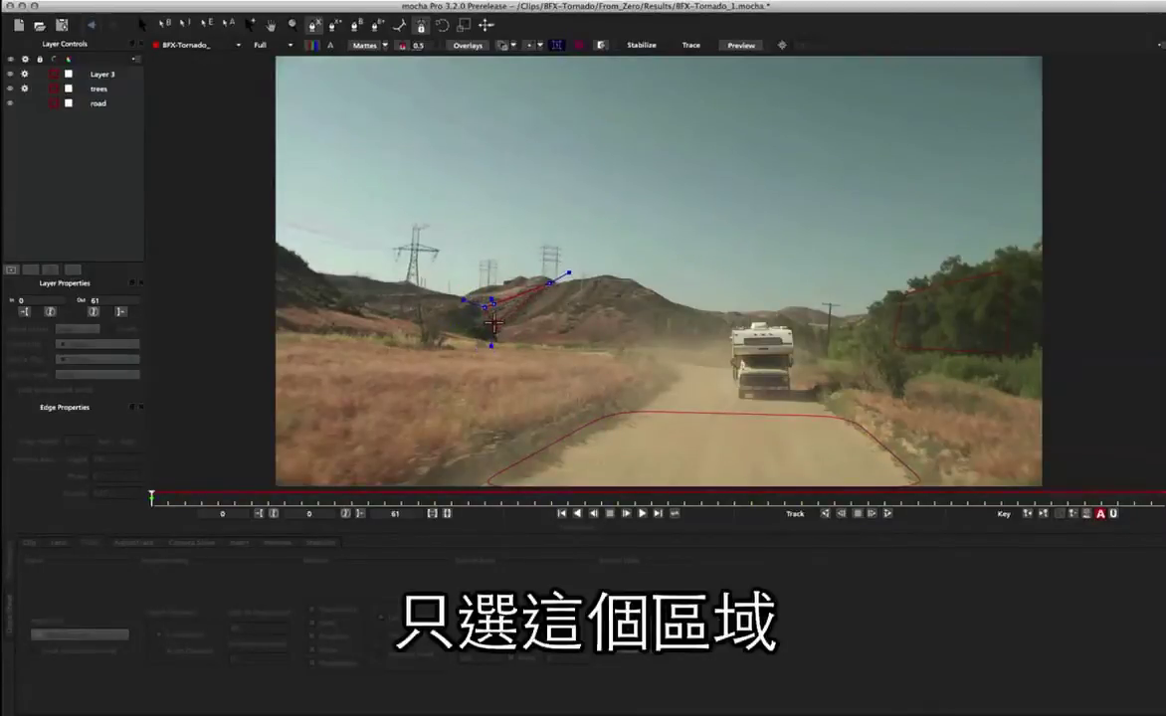
left_click(495, 323)
left_click(513, 329)
left_click(550, 322)
left_click(572, 306)
left_click(578, 285)
left_click(578, 278)
right_click(579, 278)
key("s")
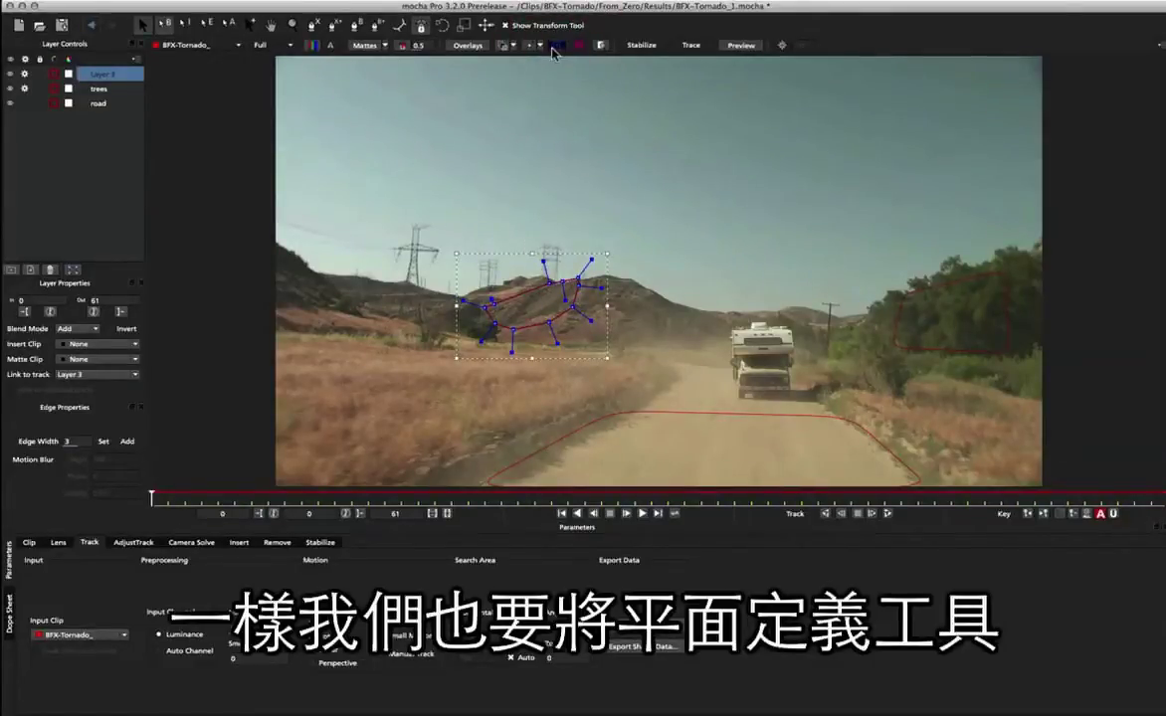
- Show the planar surface for Layer 3 and reshape it to match the angle of the back hill's slope
left_click(553, 50)
left_click(525, 295)
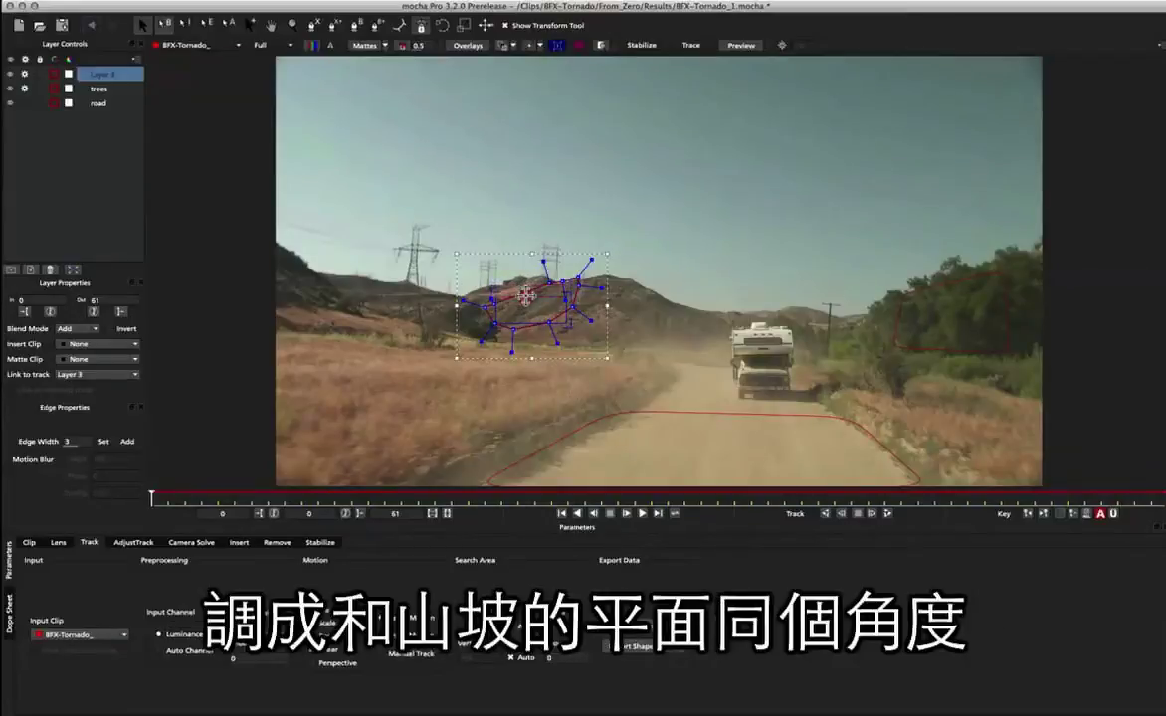
left_click_drag(494, 298, 548, 304)
left_click_drag(536, 296, 528, 316)
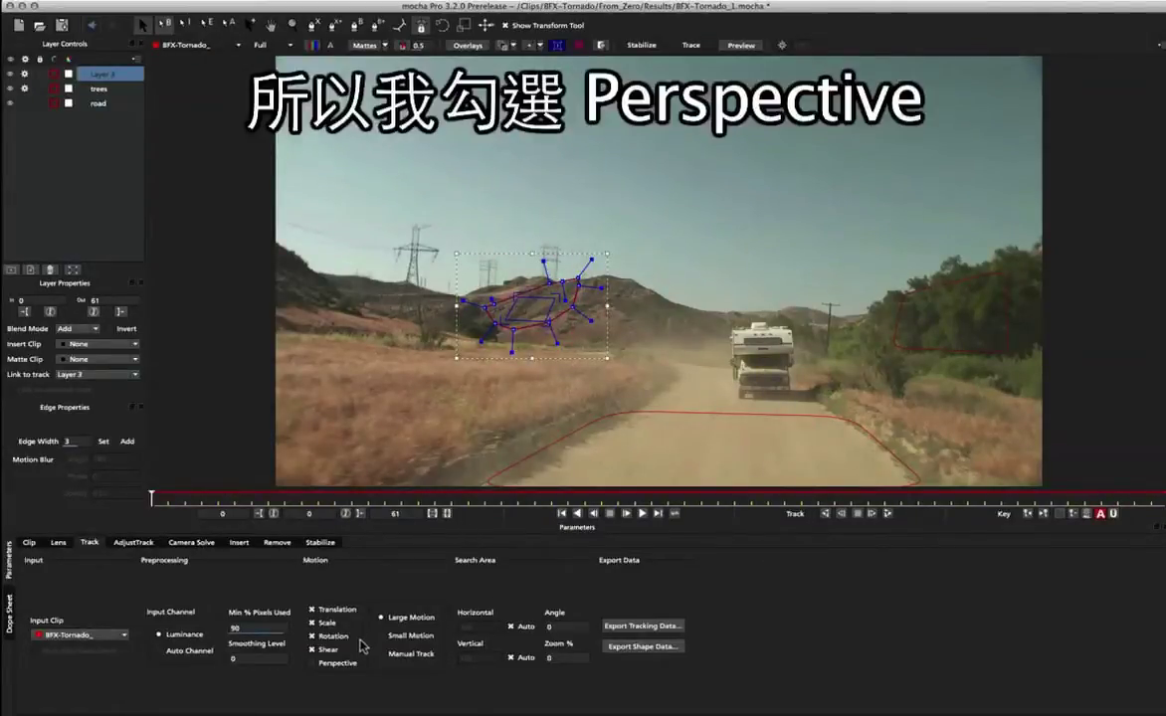
- Enable Perspective motion for Layer 3, turn off processing for the trees layer, and rename Layer 3 as back hill
left_click(333, 664)
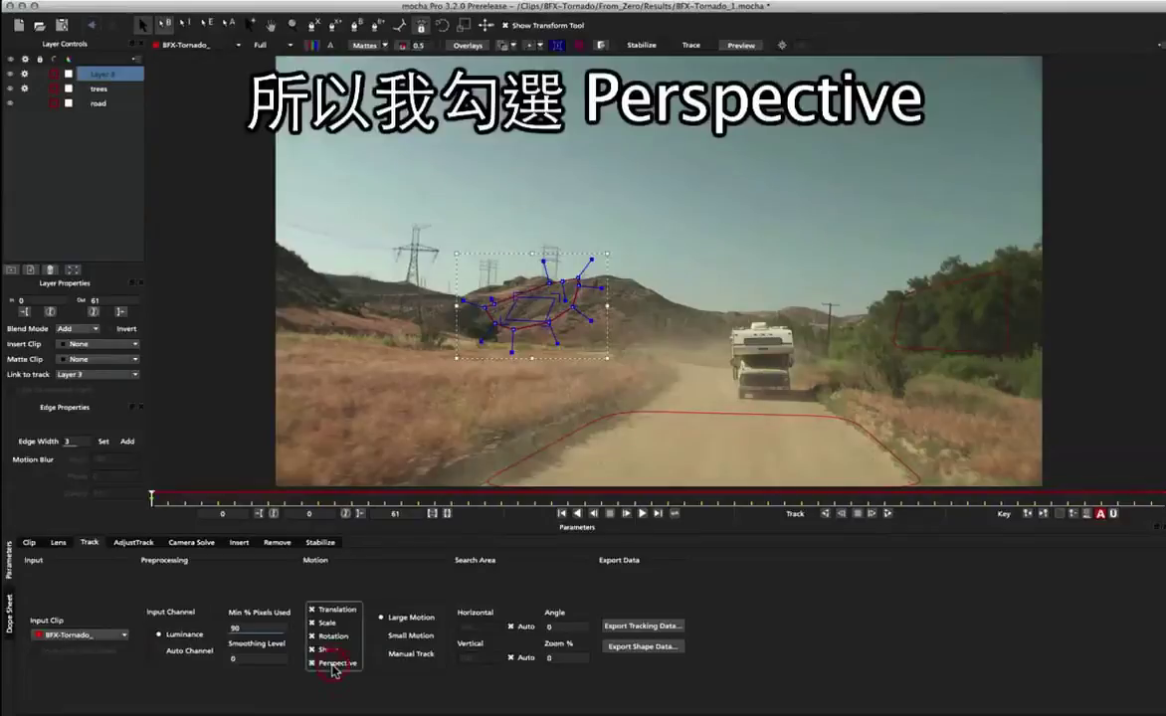
left_click(25, 88)
double_click(99, 74)
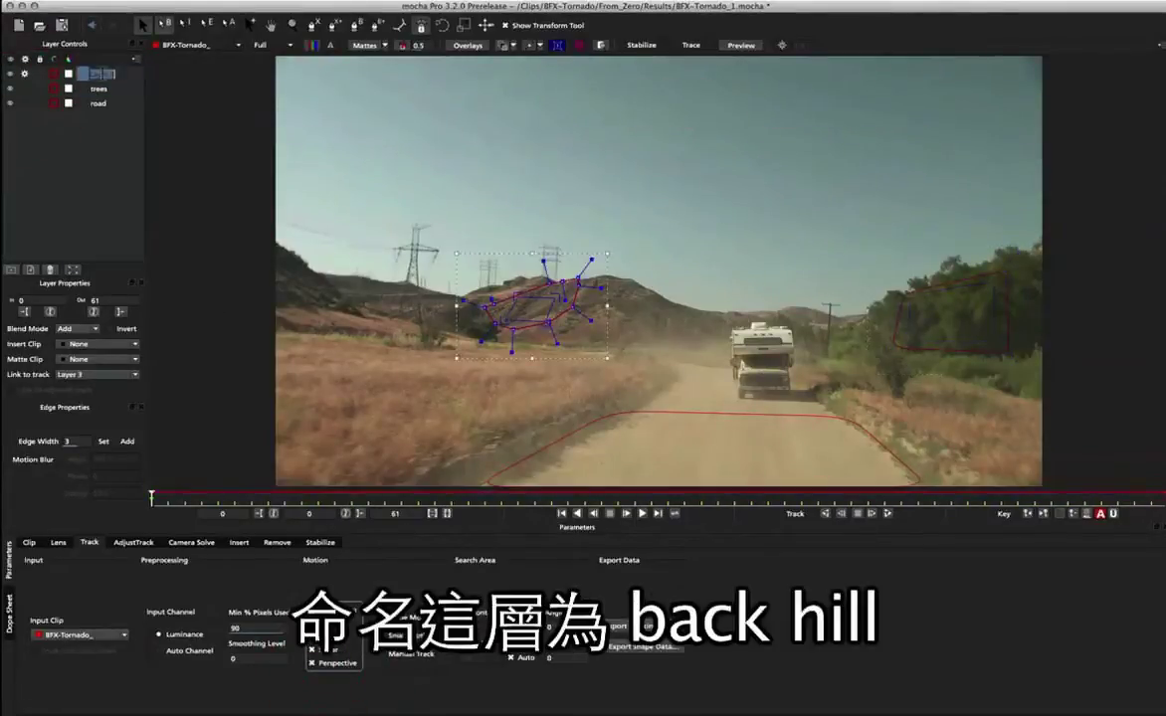
type("back hill")
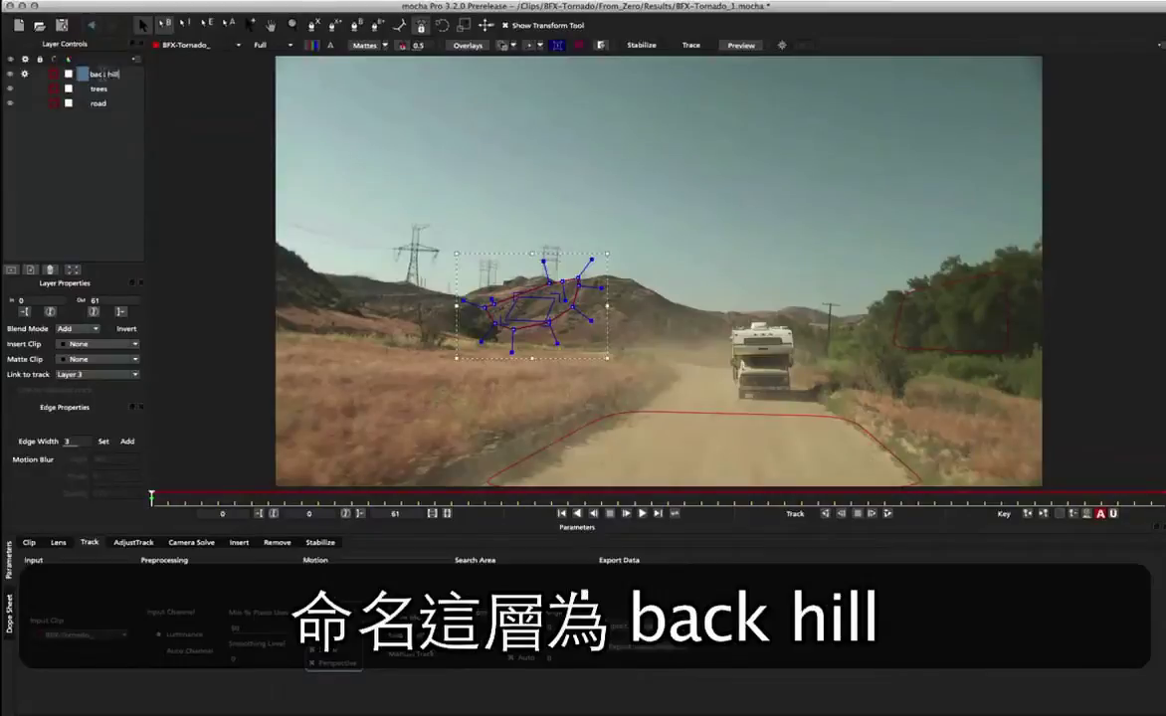
key("Return")
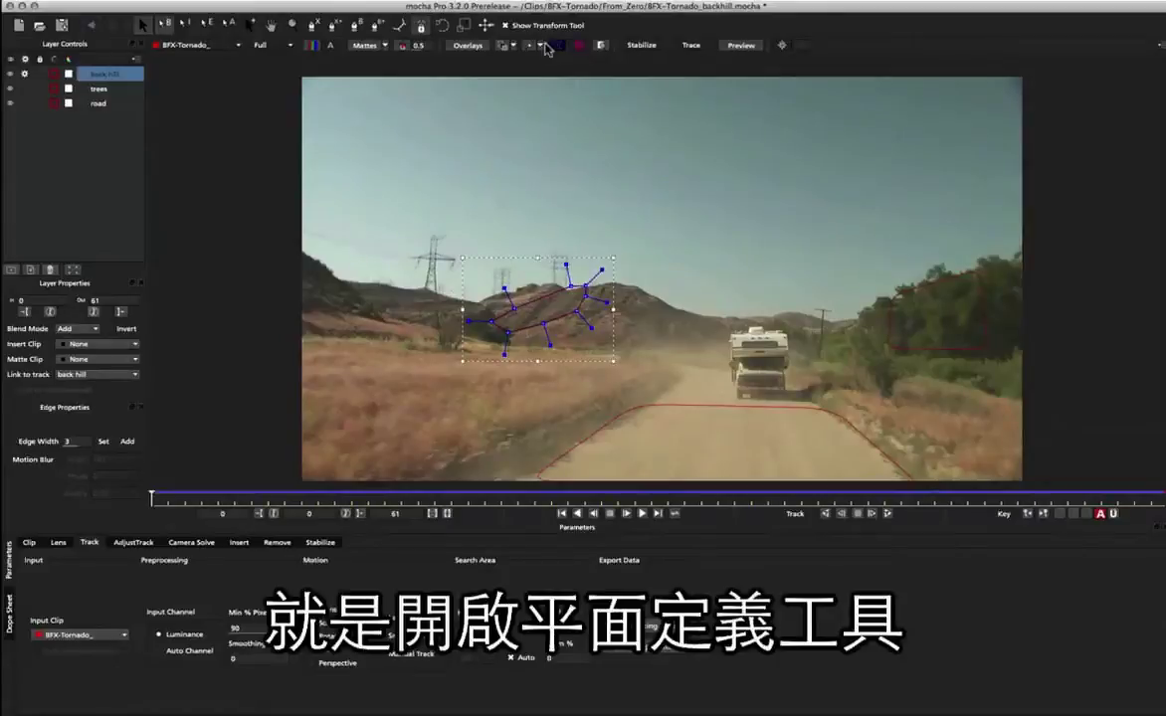
- Show the planar surface, reposition it on the back hill shape, and check the surfaces of the road and trees layers
left_click(555, 45)
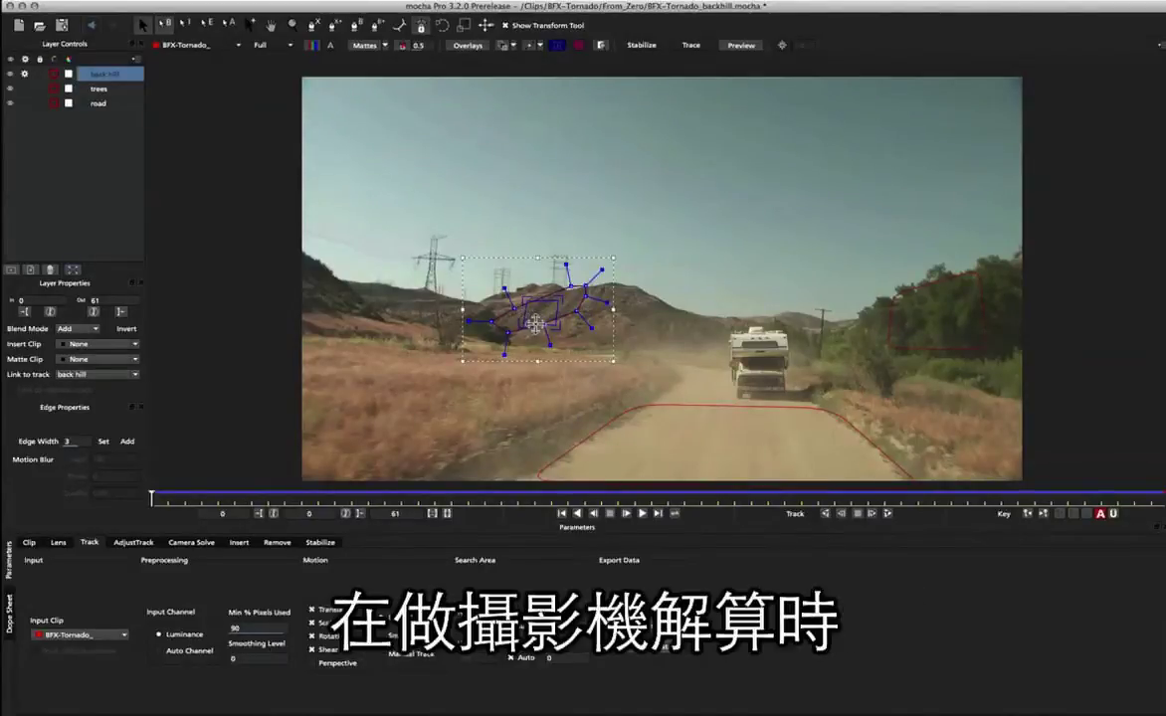
left_click_drag(536, 323, 532, 307)
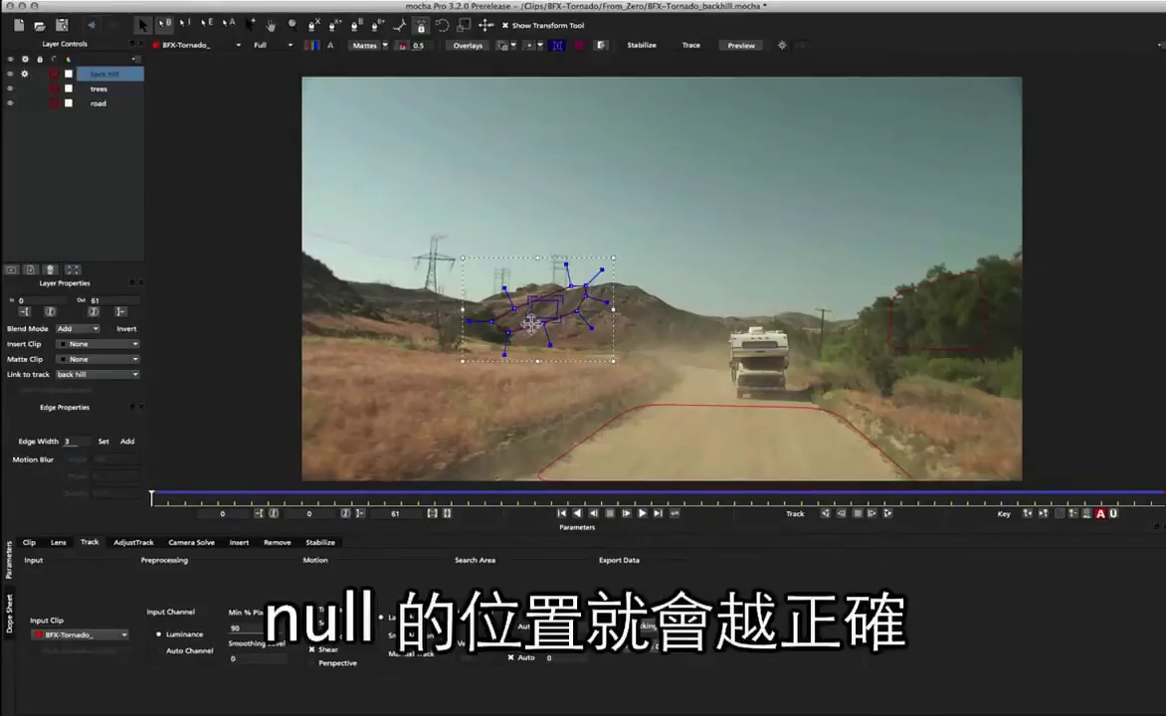
left_click(657, 405)
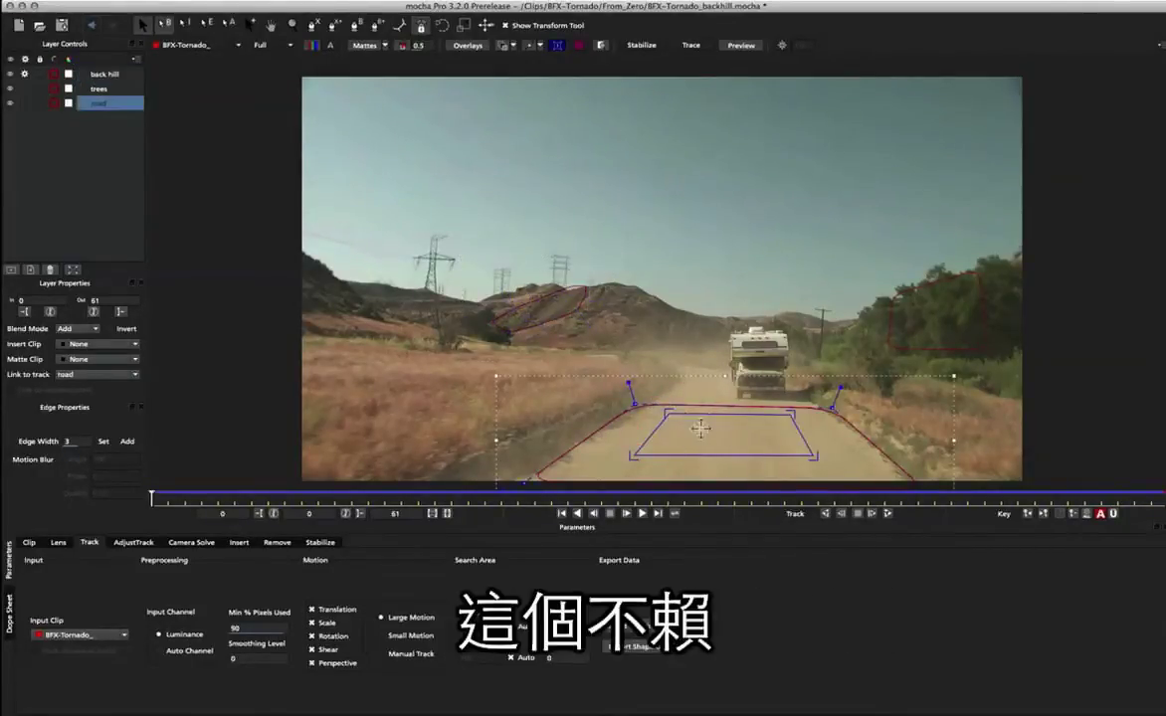
left_click(958, 347)
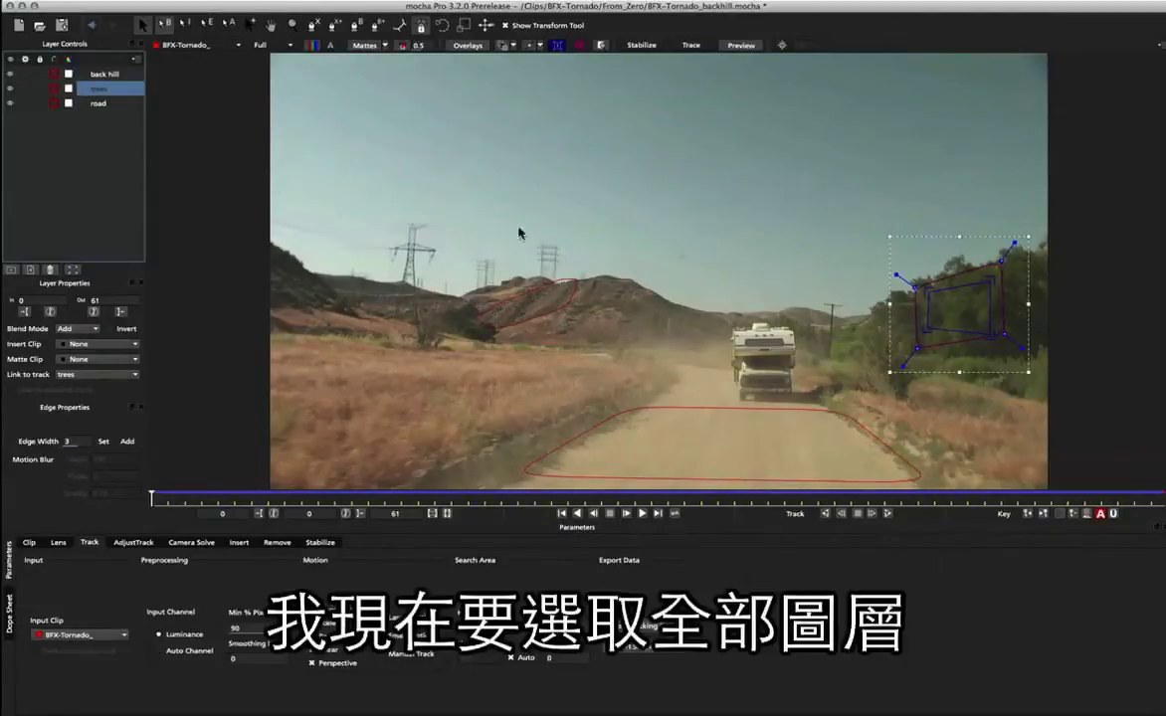
- At frame 0, select the back hill, trees and road layers together and open the Camera Solve module
key("Right")
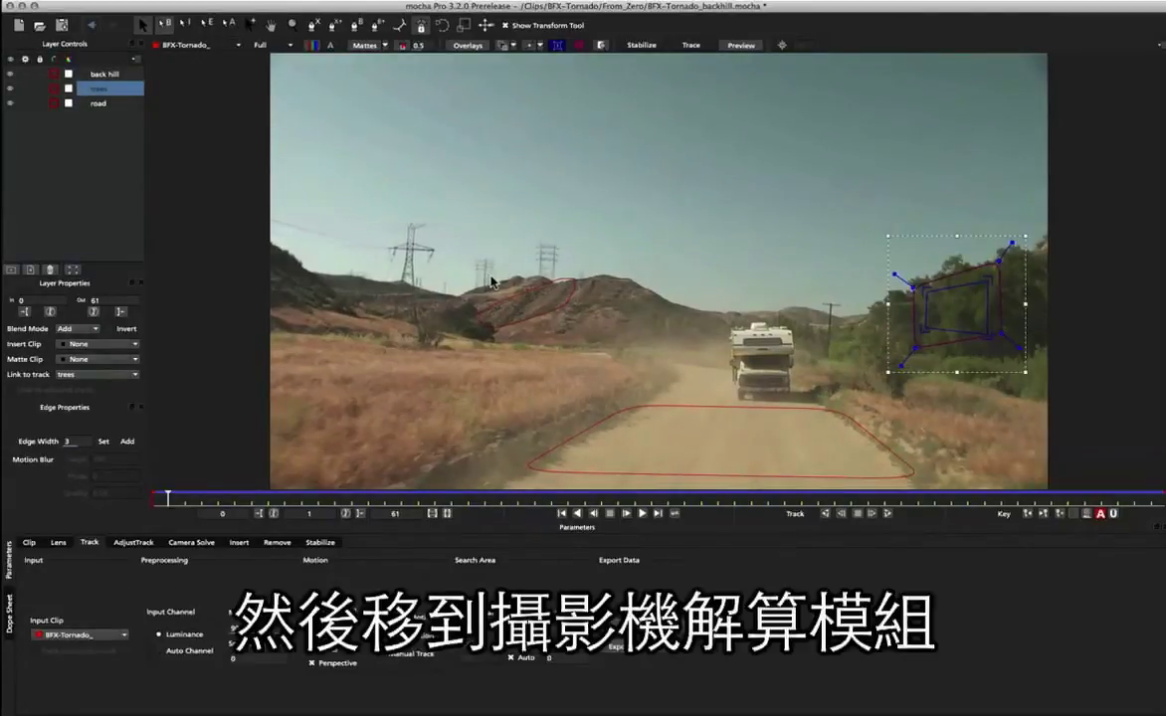
left_click(562, 514)
left_click(106, 75)
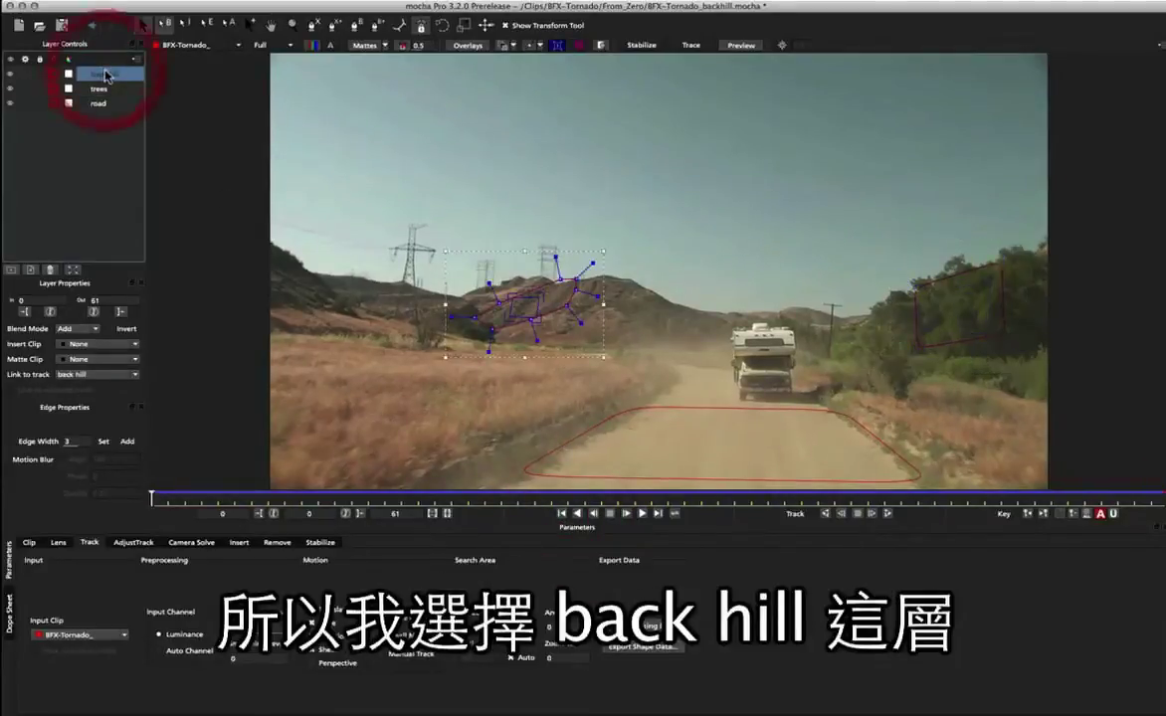
left_click(99, 105, "shift")
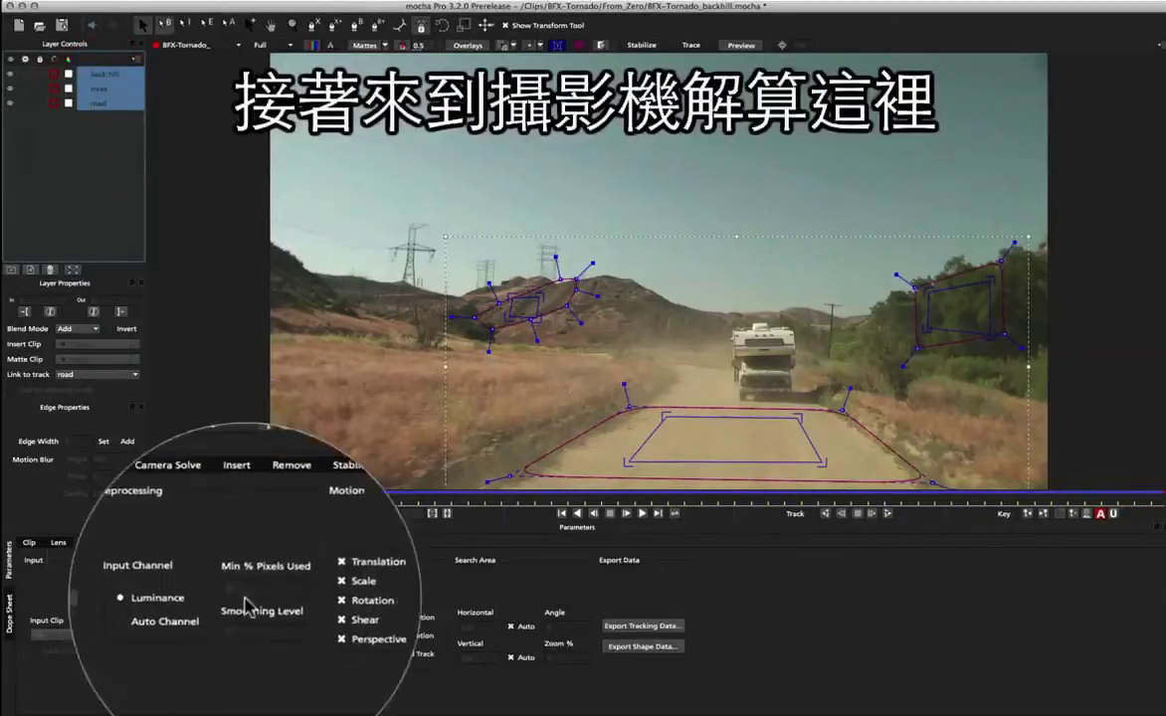
left_click(191, 543)
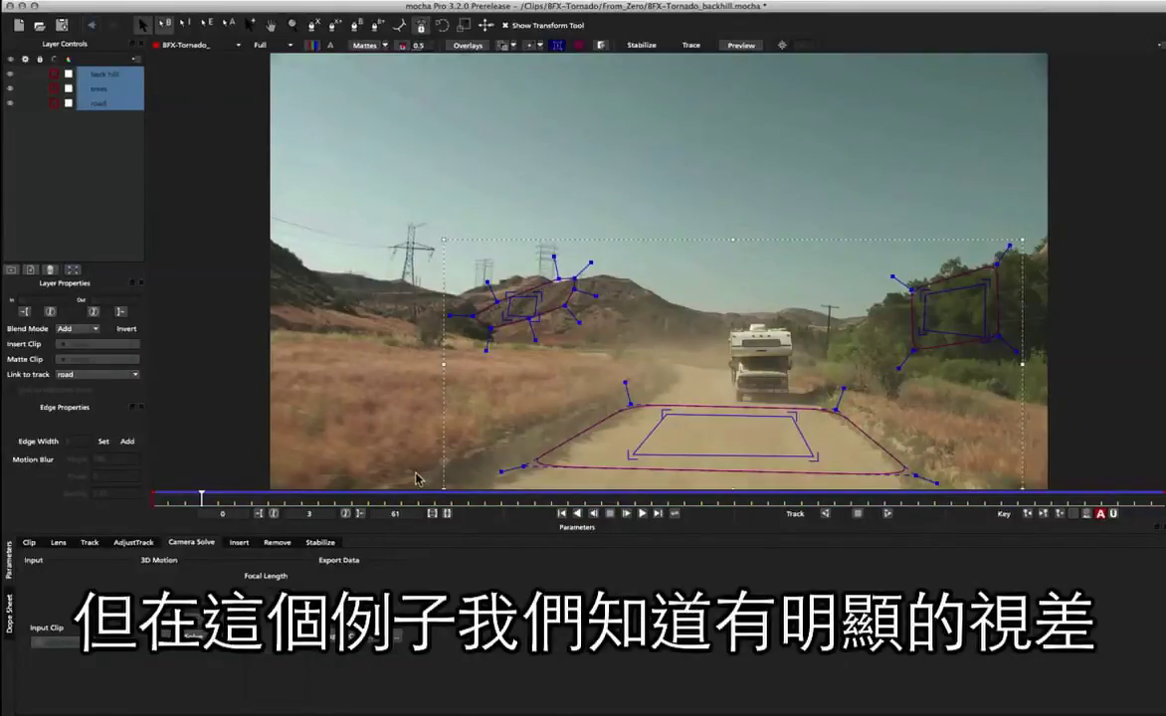
- Return to frame 0 and set the camera type for the solve to Large Parallax Change
key("Left")
key("Left")
key("Left")
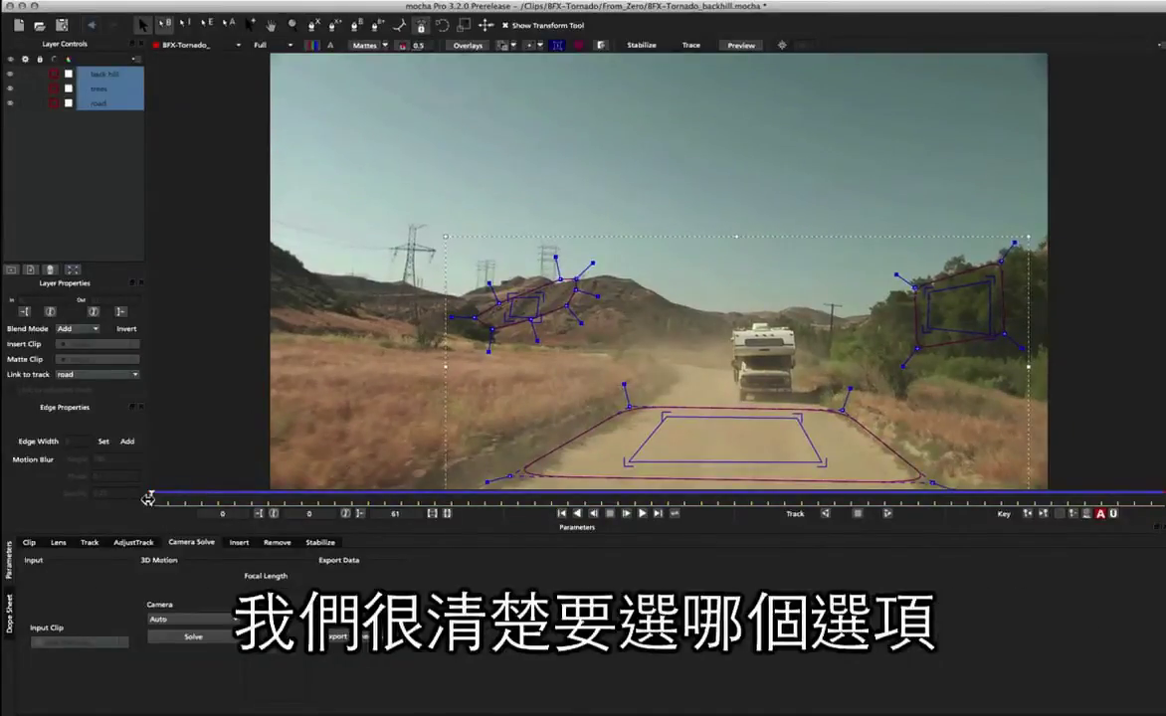
left_click_drag(148, 497, 129, 523)
left_click(193, 619)
left_click(191, 657)
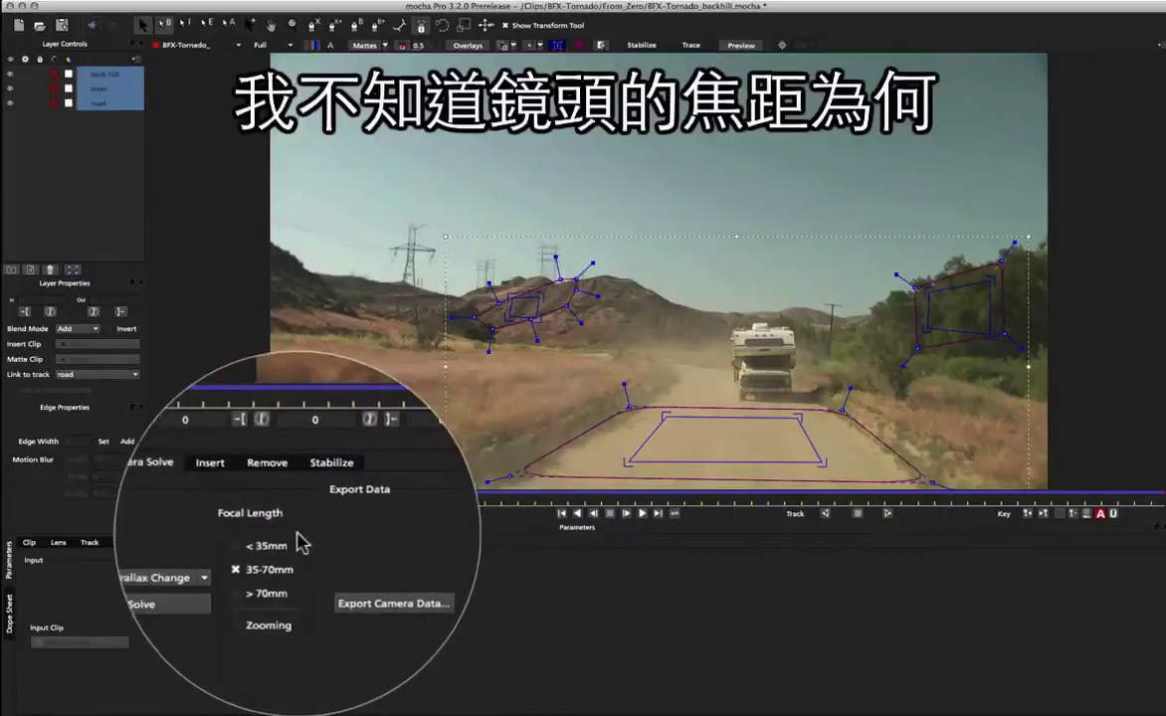
- Add the < 35mm and > 70mm focal length ranges to the solve, then save the project and solve the camera
left_click(277, 542)
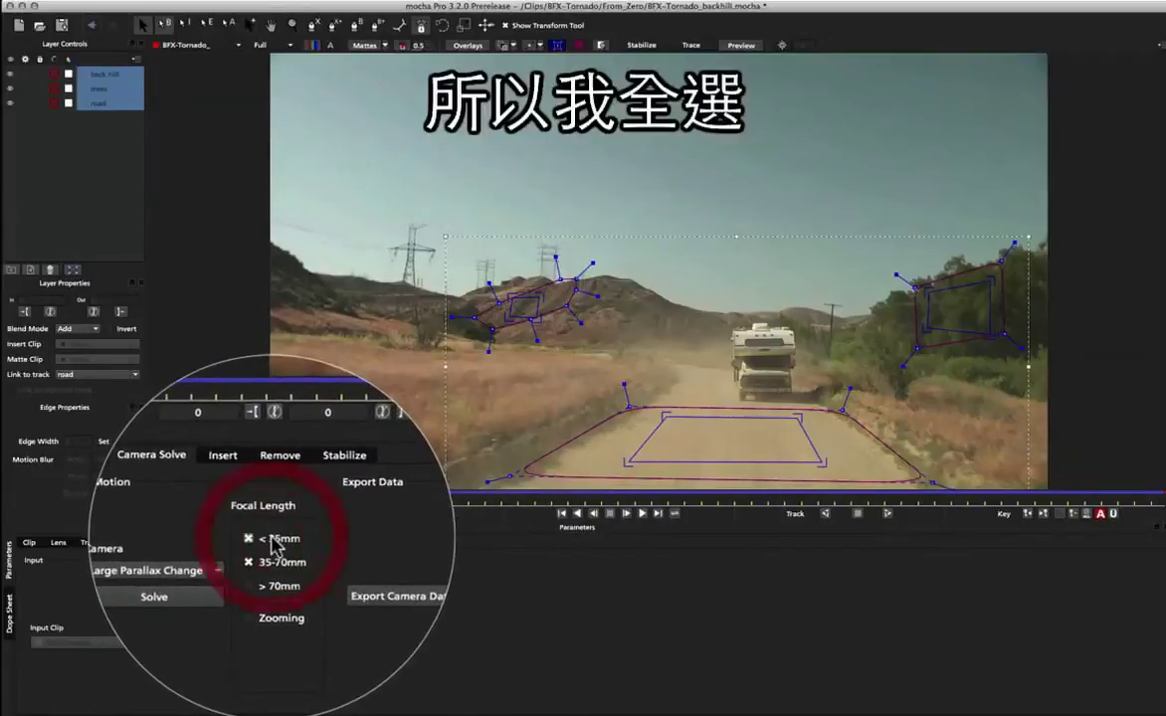
left_click(274, 586)
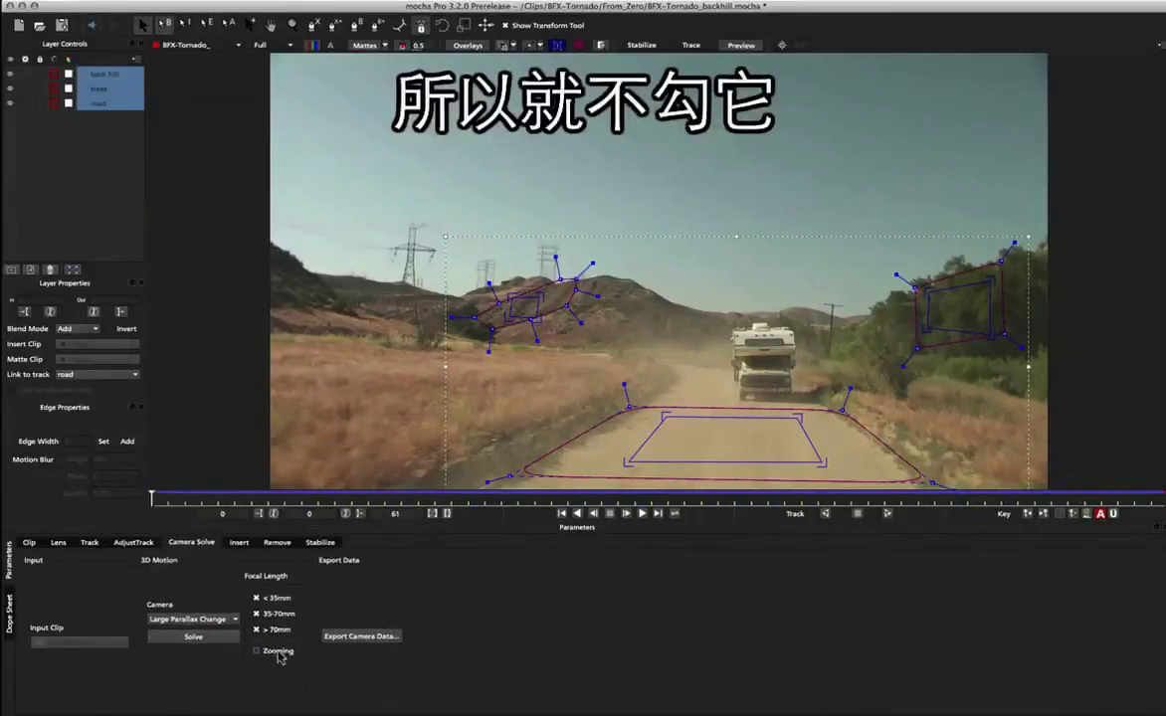
key("super+s")
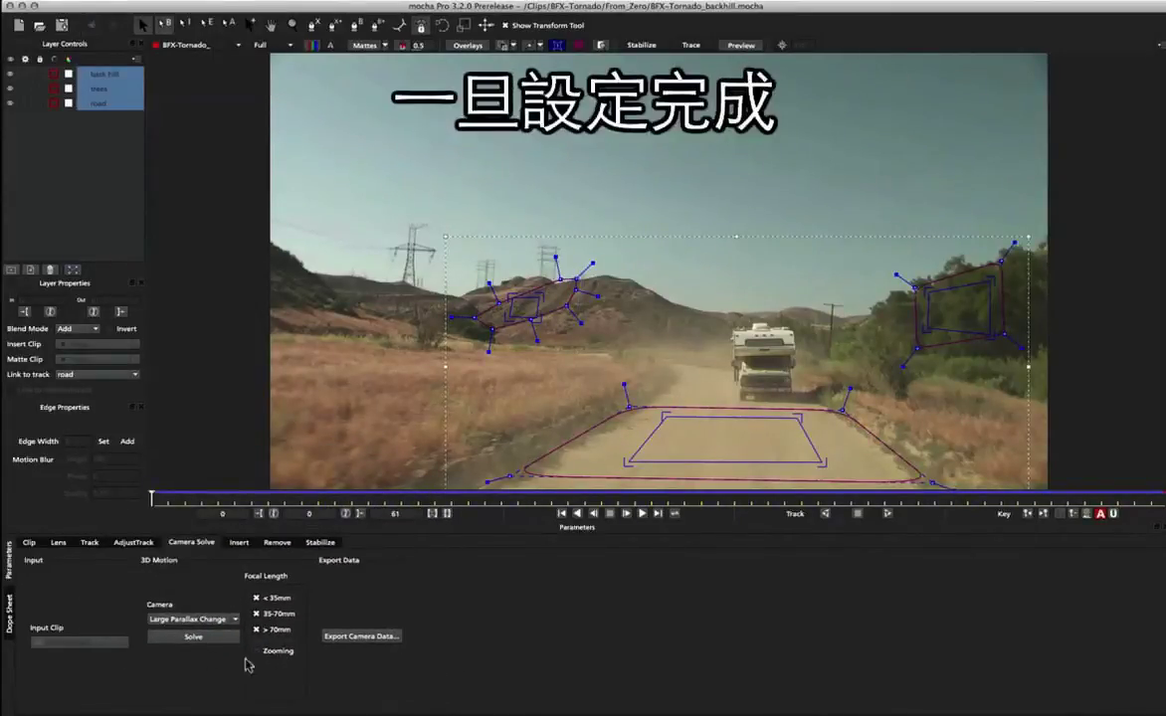
left_click(194, 639)
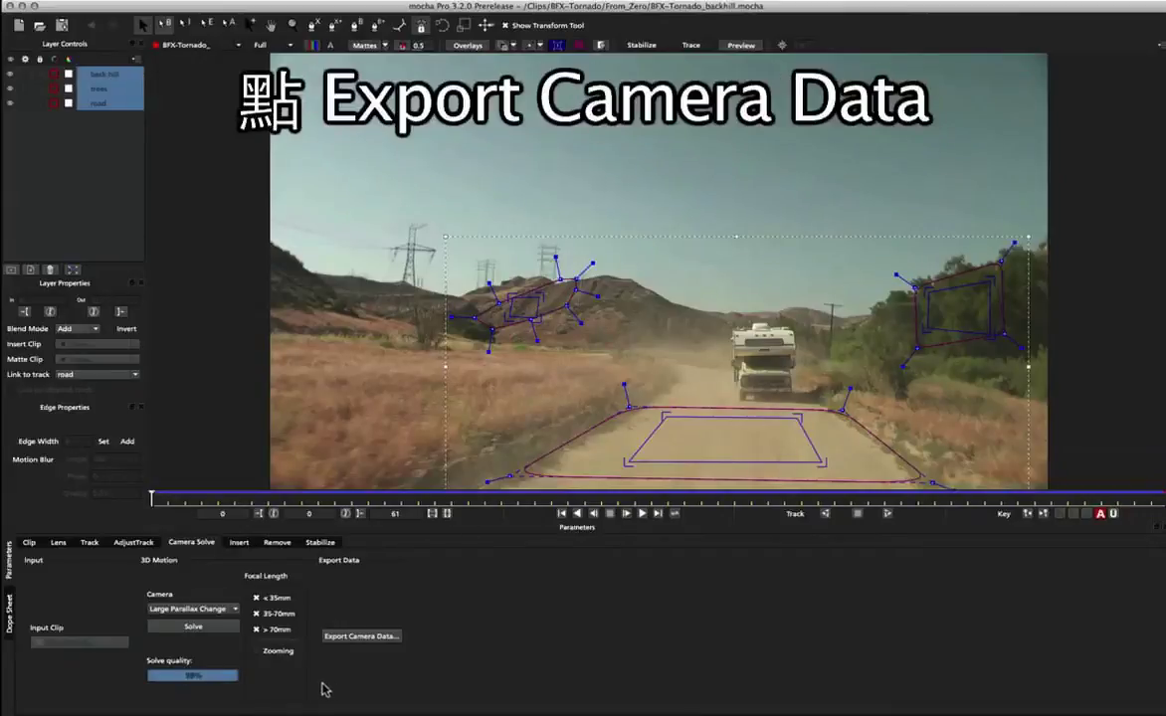
- Export the camera data in the FBX 6.1.0 3D Data for Nuke 6.3v7 (*.fbx) format as BFX-Nuke in the From_Zero folder
left_click(350, 642)
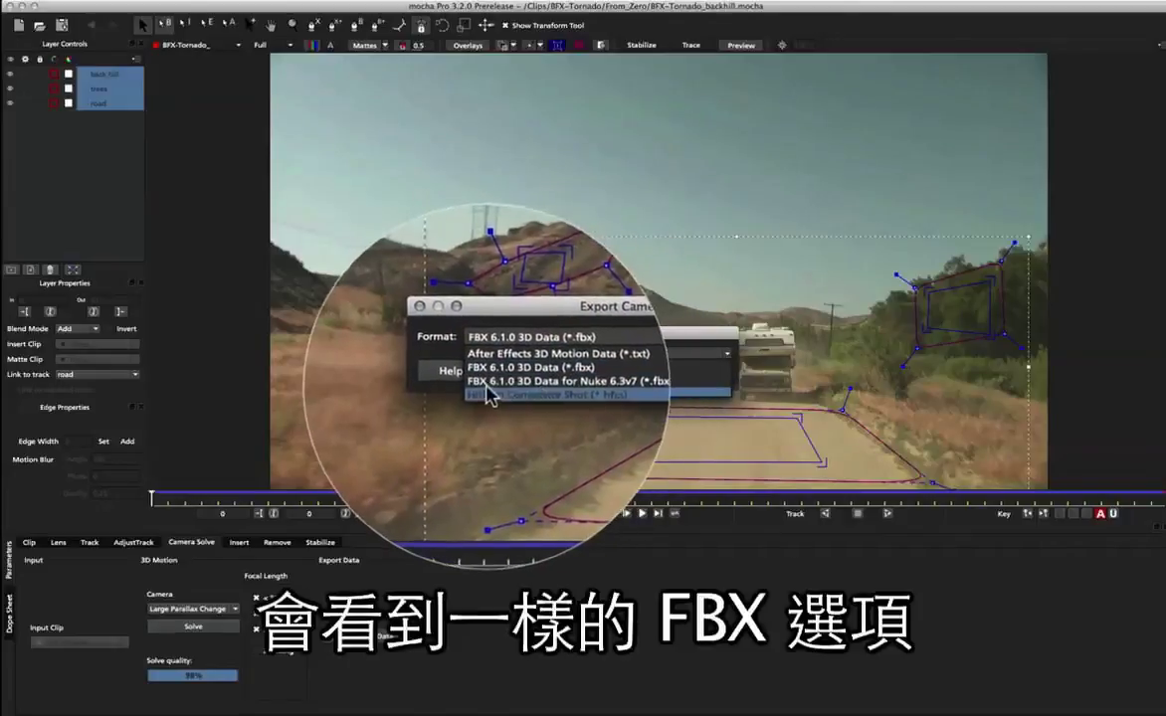
left_click(517, 389)
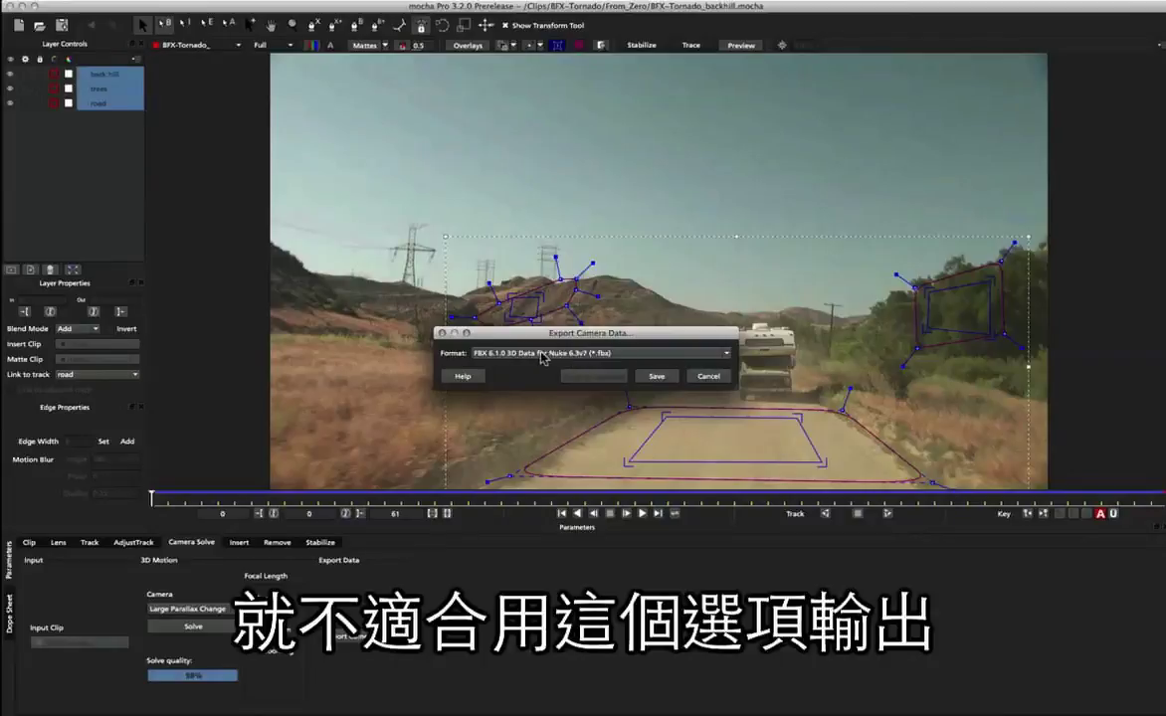
left_click(657, 377)
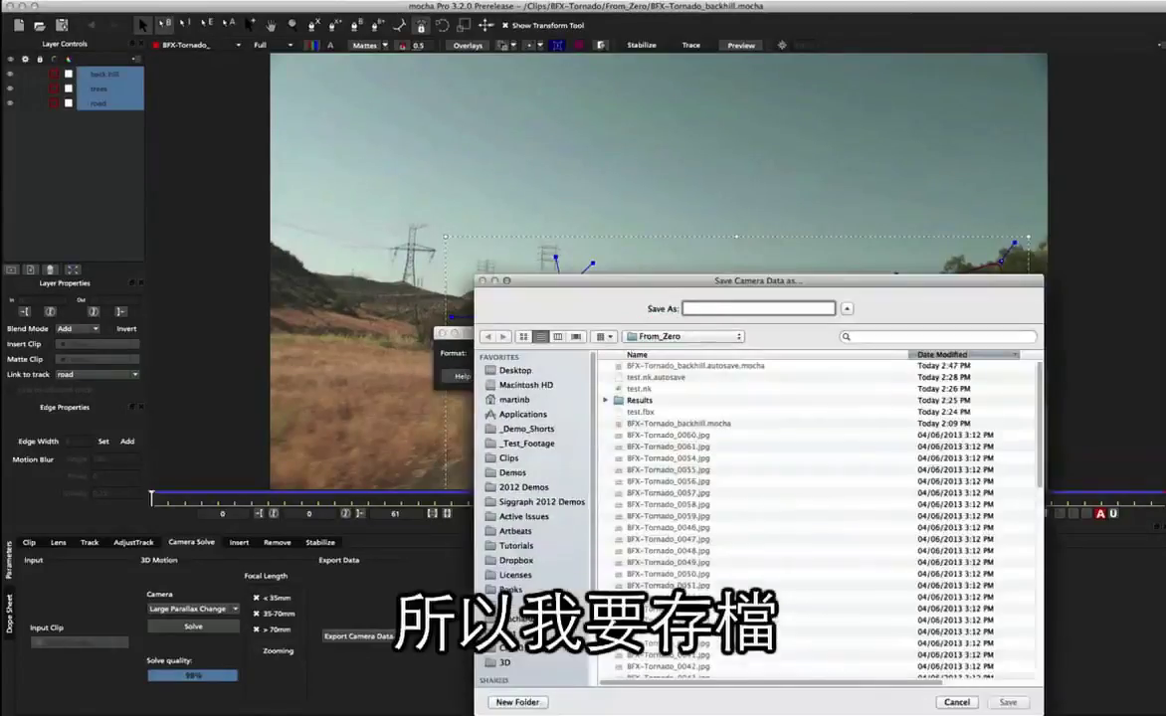
type("BFX-")
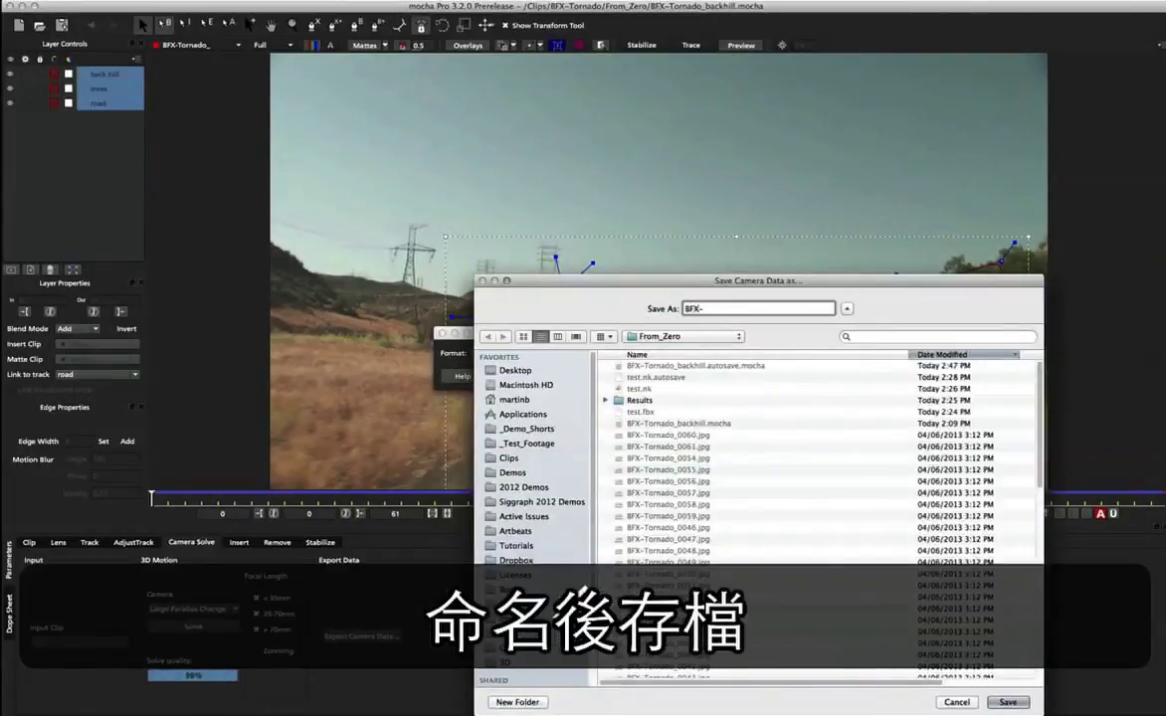
type("Nuke")
key("Return")
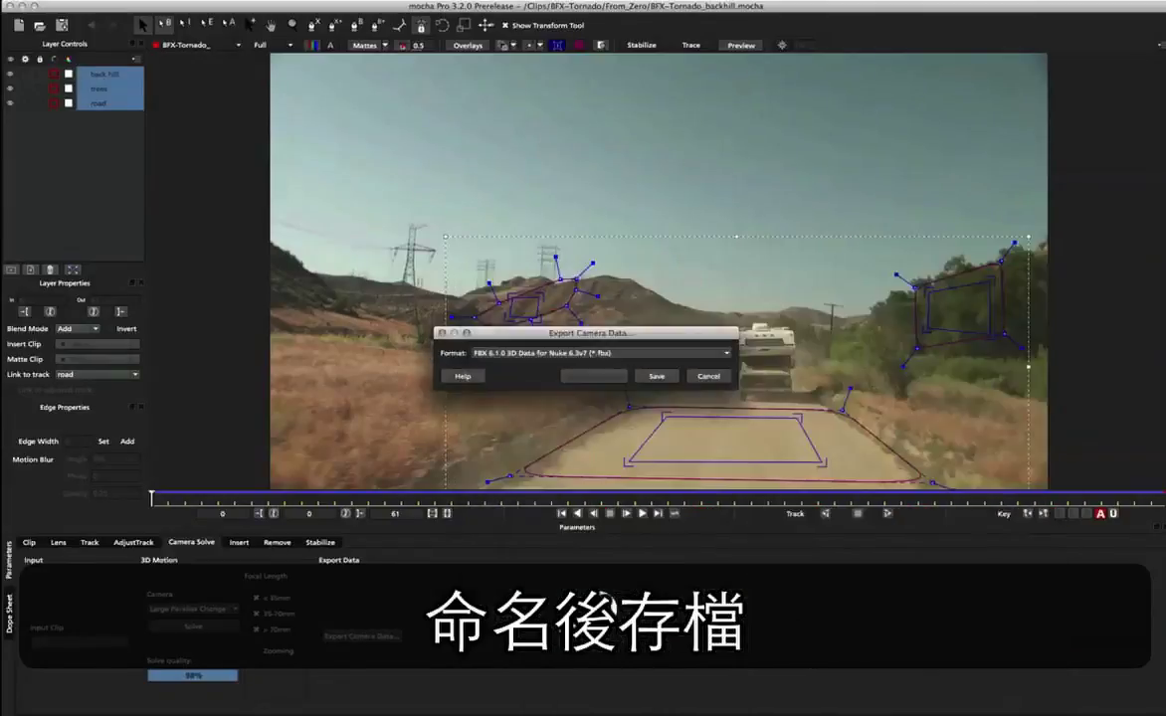